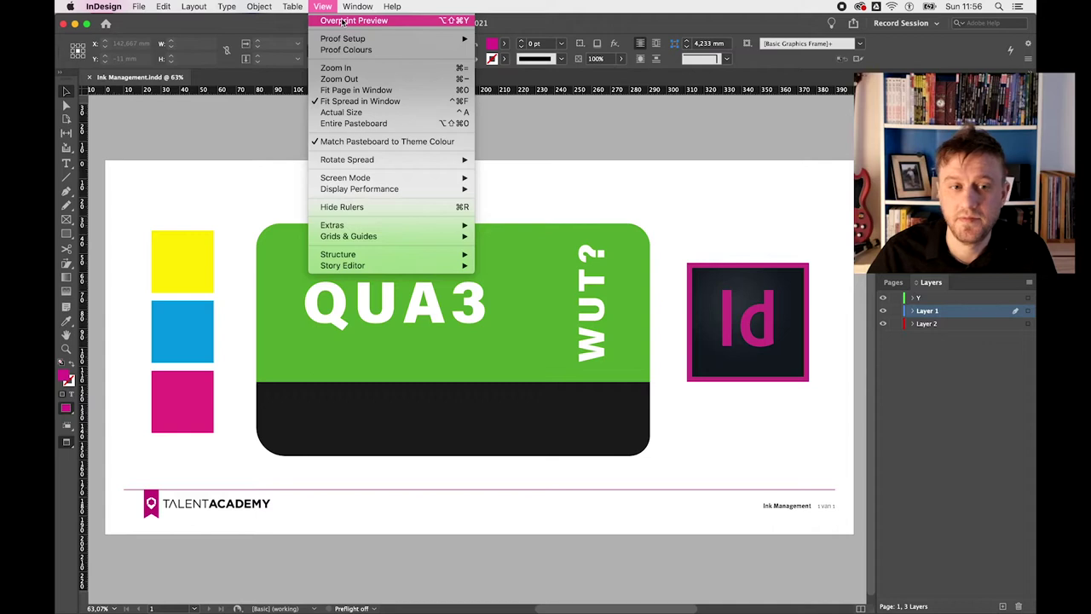
# Step: Turn on Overprint Preview and show the Swatches panel docked and enlarged beneath the Layers panel
pyautogui.click(342, 21)
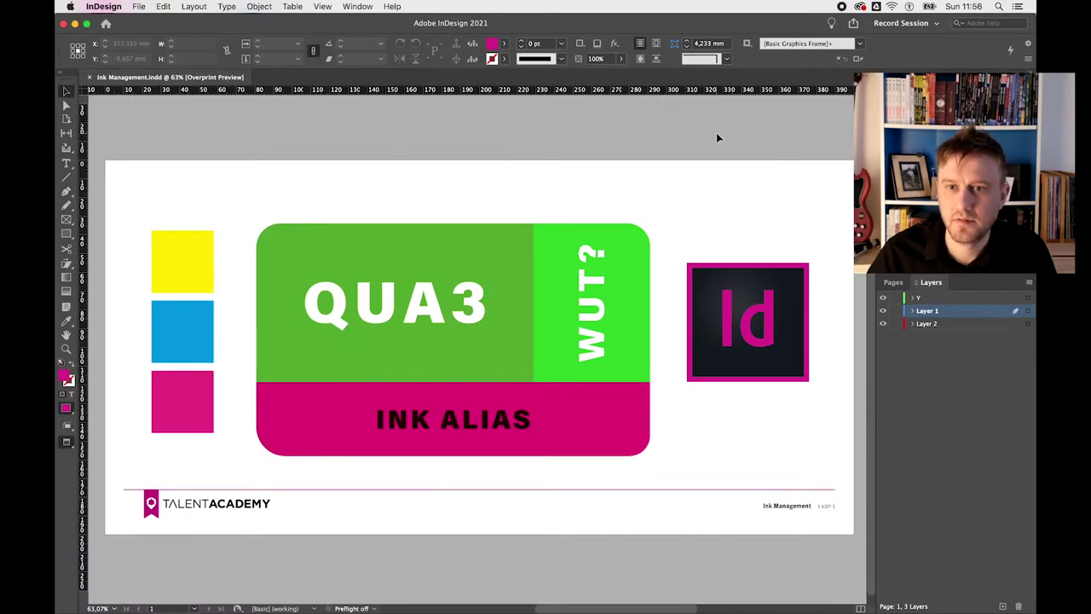
pyautogui.click(369, 9)
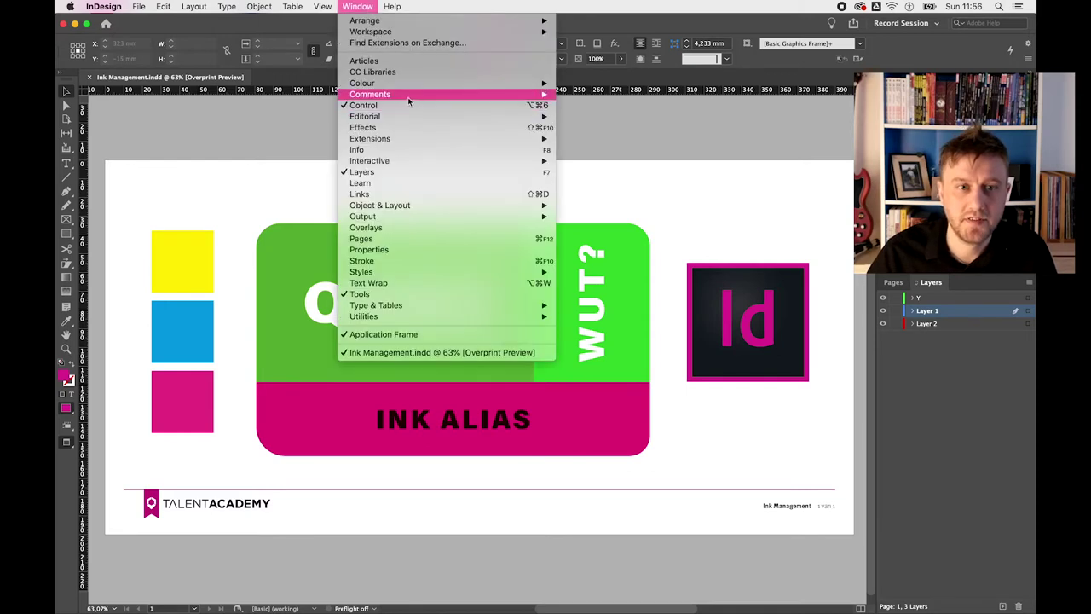
pyautogui.moveTo(421, 84)
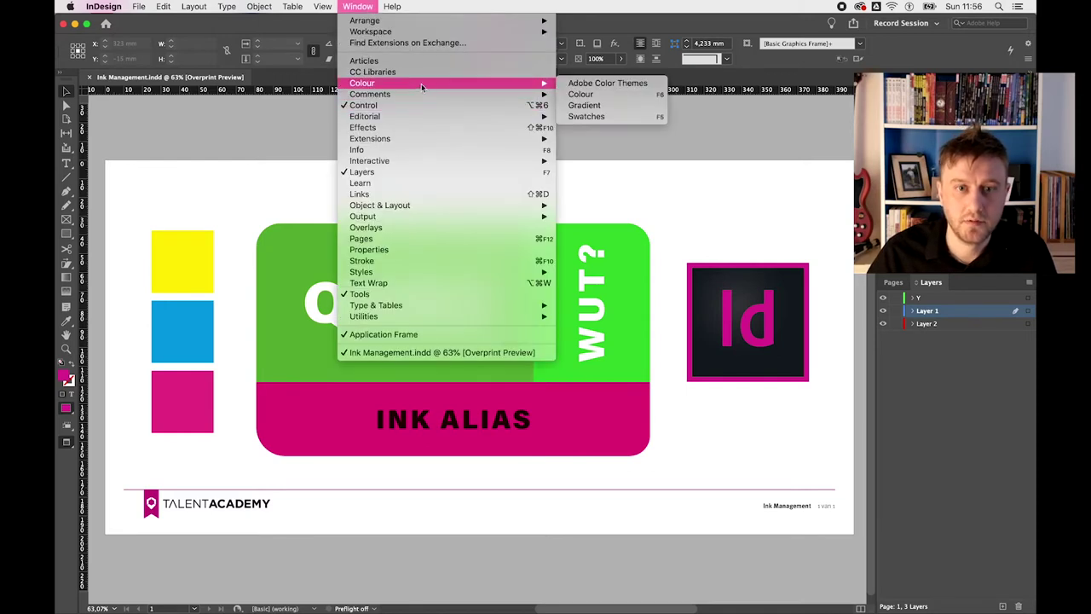
pyautogui.click(619, 118)
pyautogui.moveTo(666, 309); pyautogui.dragTo(932, 606)
pyautogui.moveTo(954, 442); pyautogui.dragTo(964, 371)
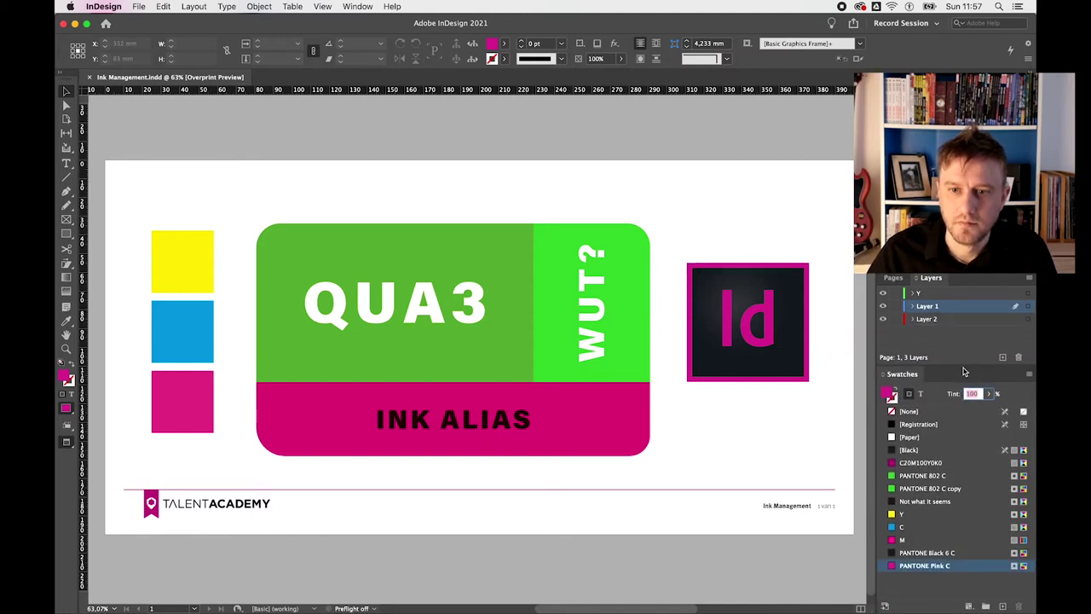
# Step: Check which swatch is used by each of the yellow, blue and magenta squares
pyautogui.moveTo(194, 215); pyautogui.dragTo(227, 409)
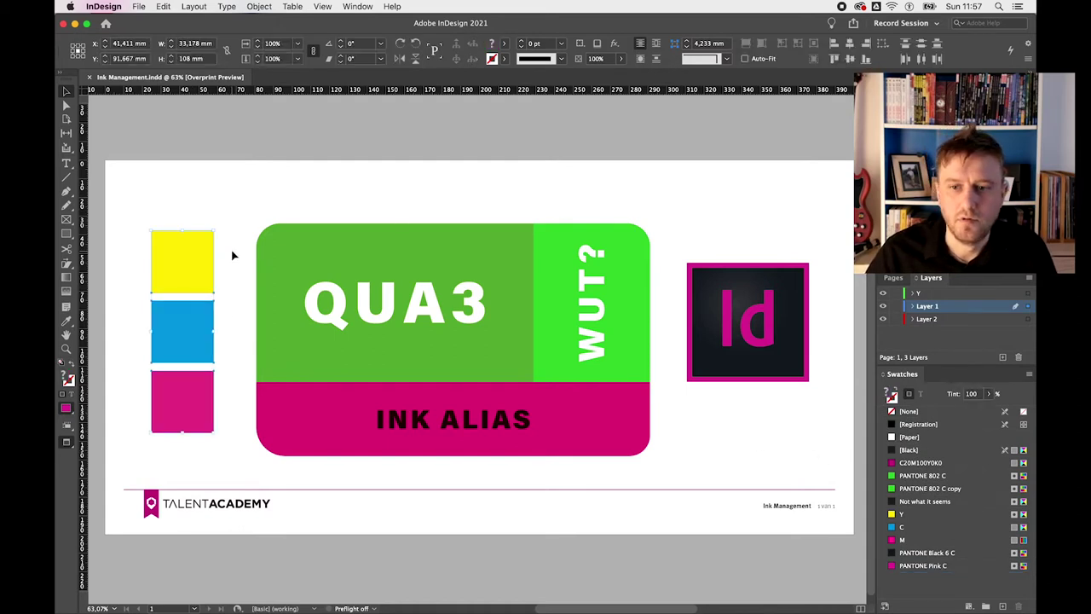
pyautogui.click(203, 243)
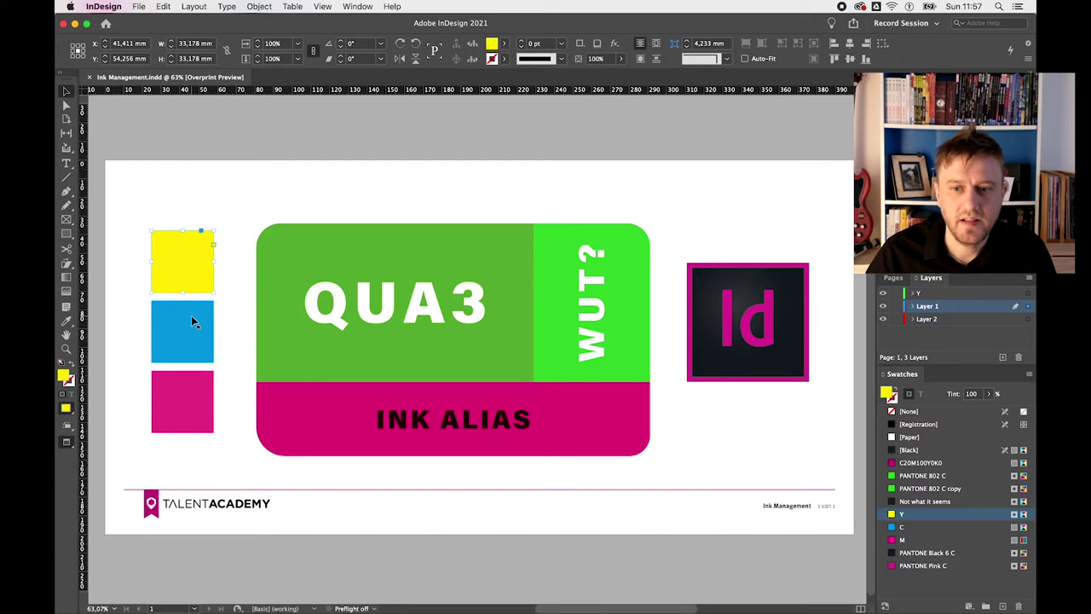
pyautogui.click(191, 343)
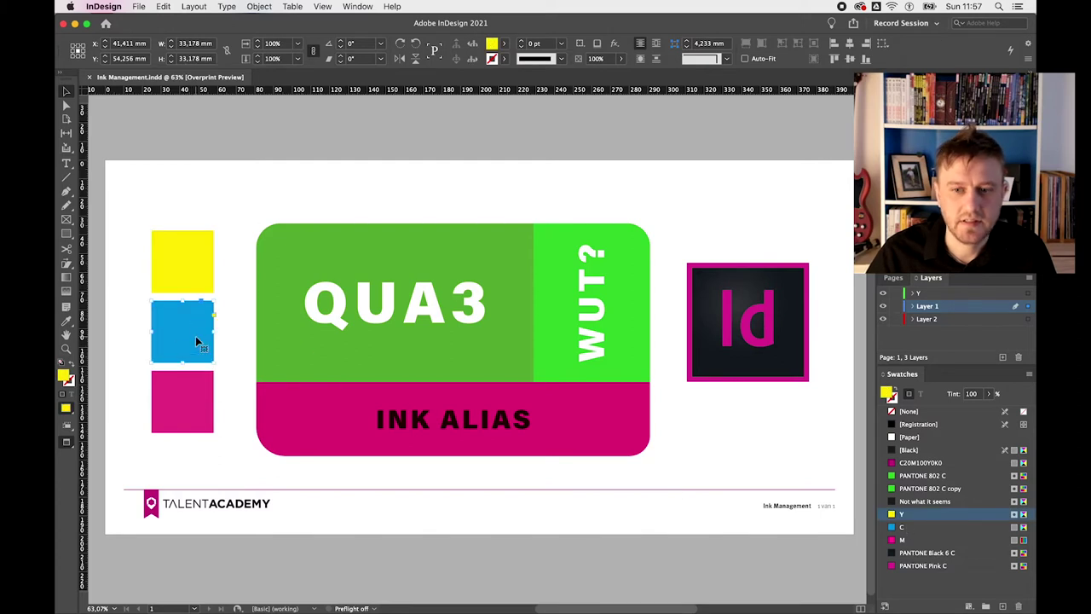
pyautogui.click(178, 391)
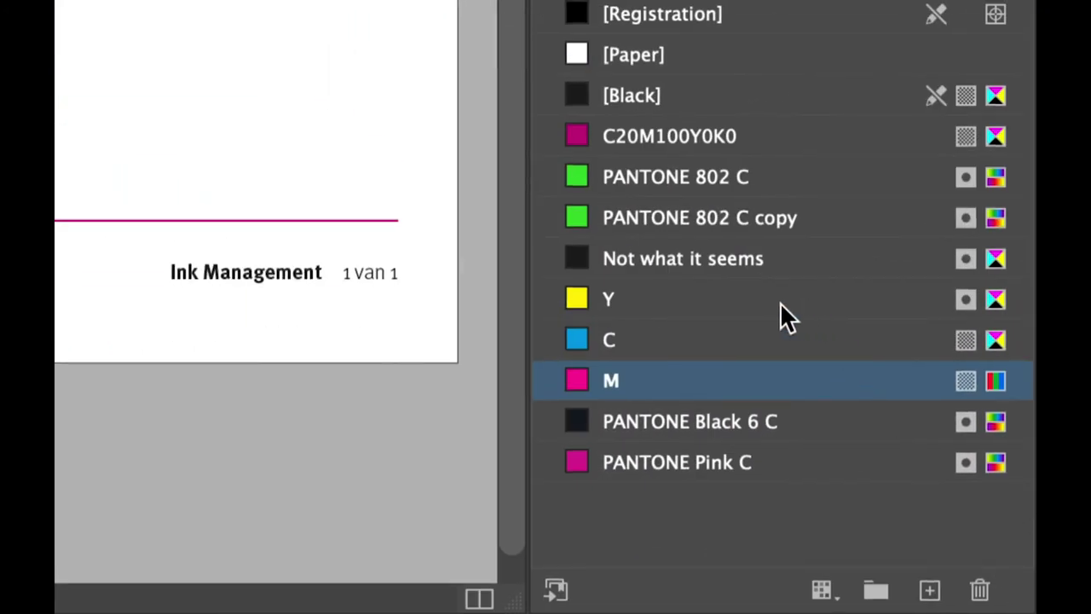
# Step: Apply the Y swatch to the magenta square and inspect the swatch's colour mode and colour type options
pyautogui.click(780, 301)
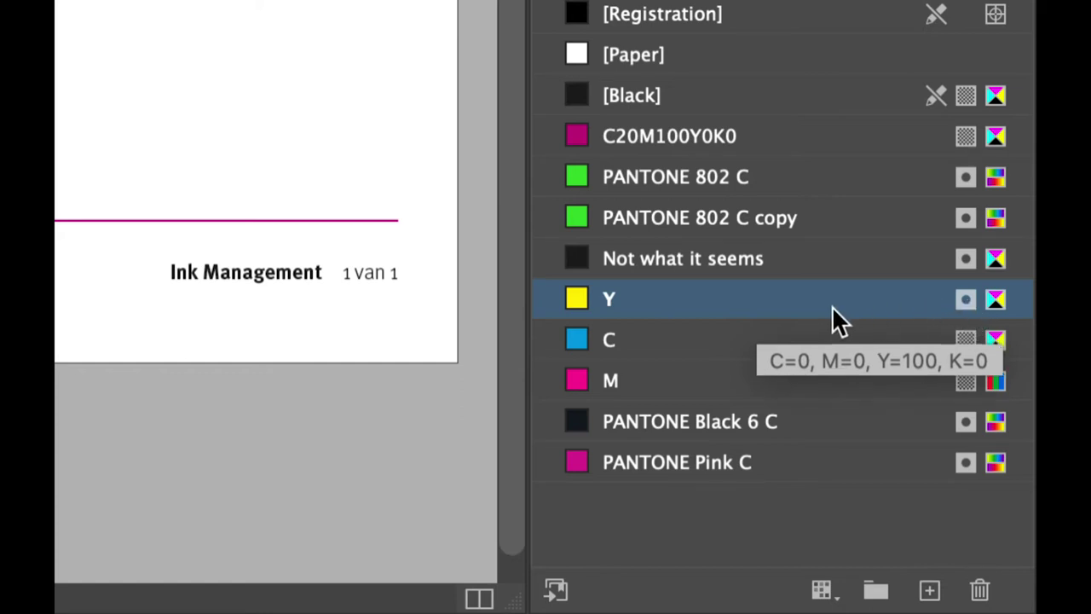
pyautogui.doubleClick(773, 300)
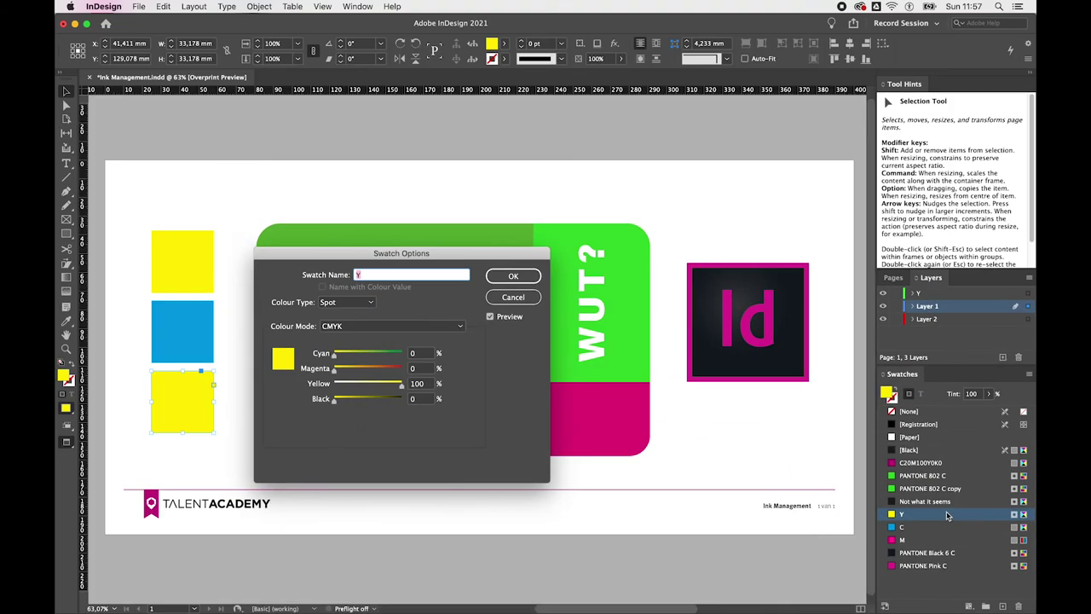
pyautogui.moveTo(425, 256); pyautogui.dragTo(437, 241)
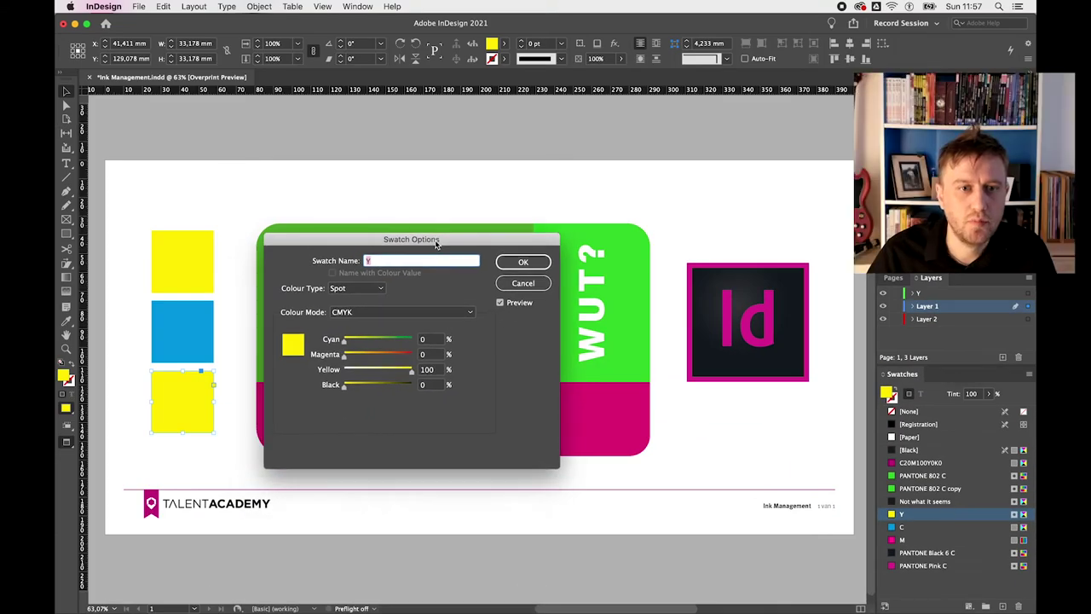
pyautogui.click(372, 312)
pyautogui.click(373, 317)
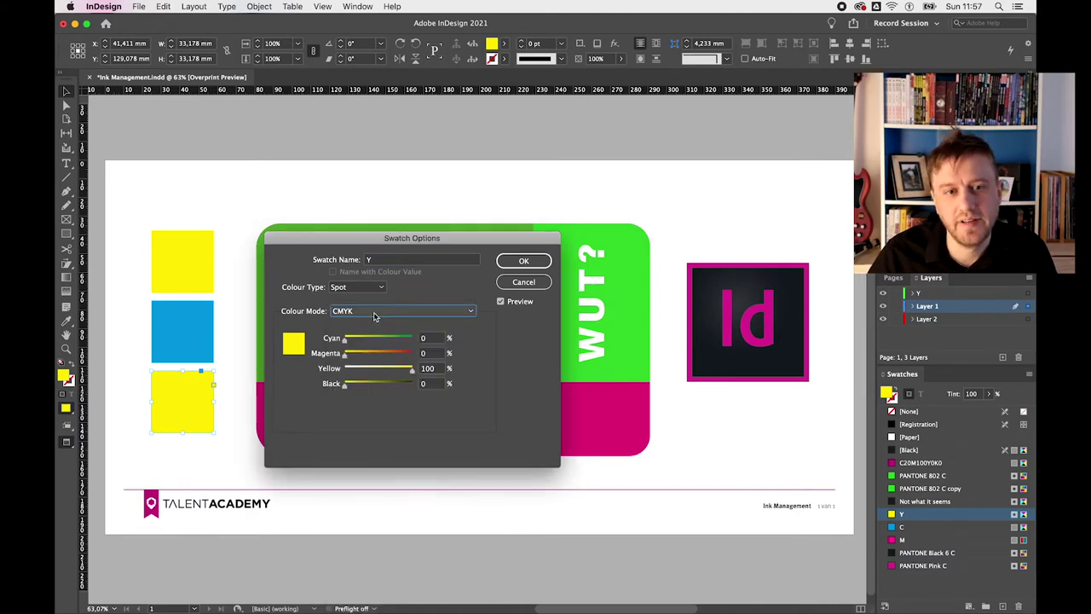
pyautogui.click(355, 290)
pyautogui.click(356, 317)
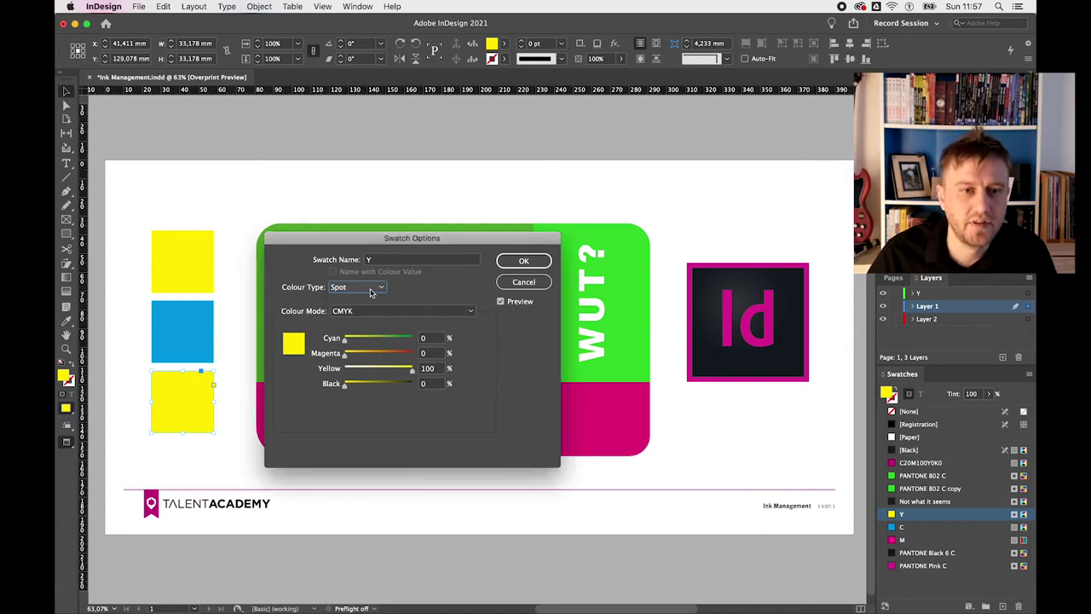
# Step: Try renaming the Y swatch to Vouwlijn, cancel the change, and reapply the M swatch to the square below the blue one
pyautogui.doubleClick(388, 260)
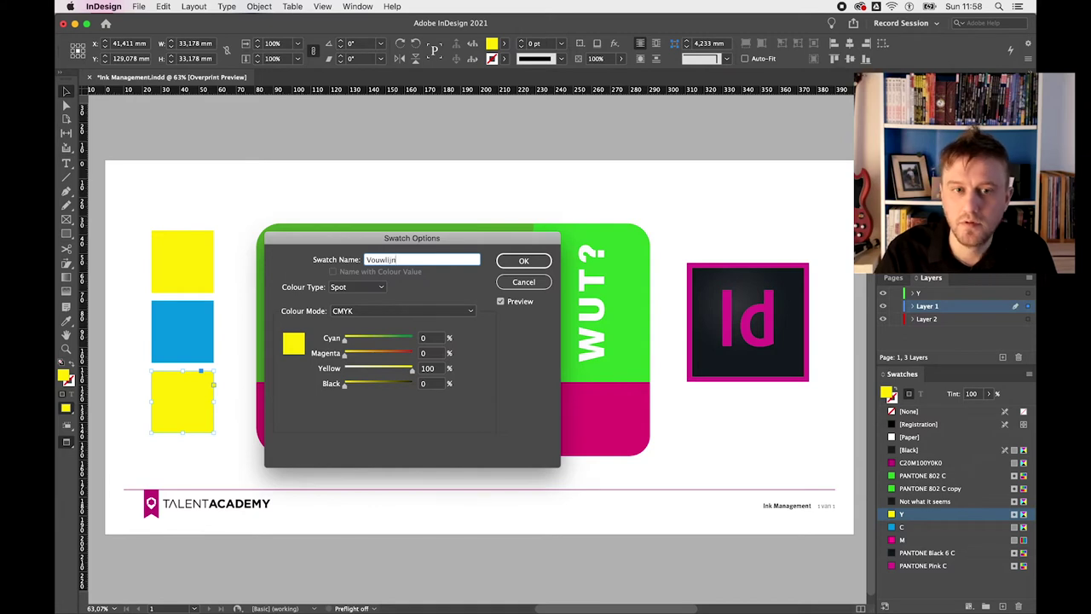
pyautogui.hotkey('shift', 'Left')
pyautogui.hotkey('shift', 'Left')
pyautogui.hotkey('shift', 'Left')
pyautogui.hotkey('shift', 'Left')
pyautogui.hotkey('shift', 'Left')
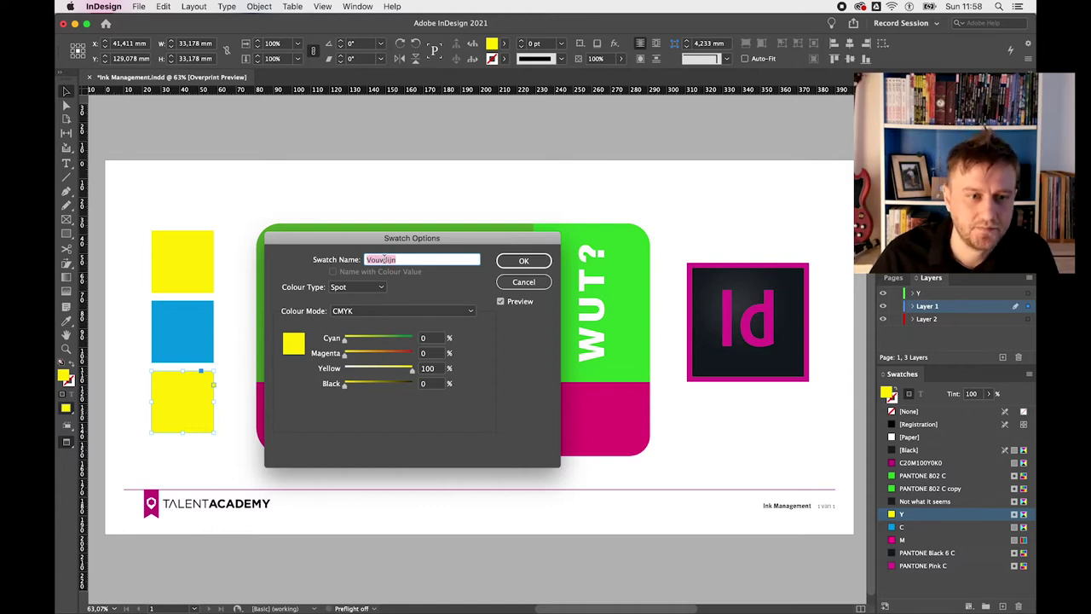
pyautogui.click(524, 282)
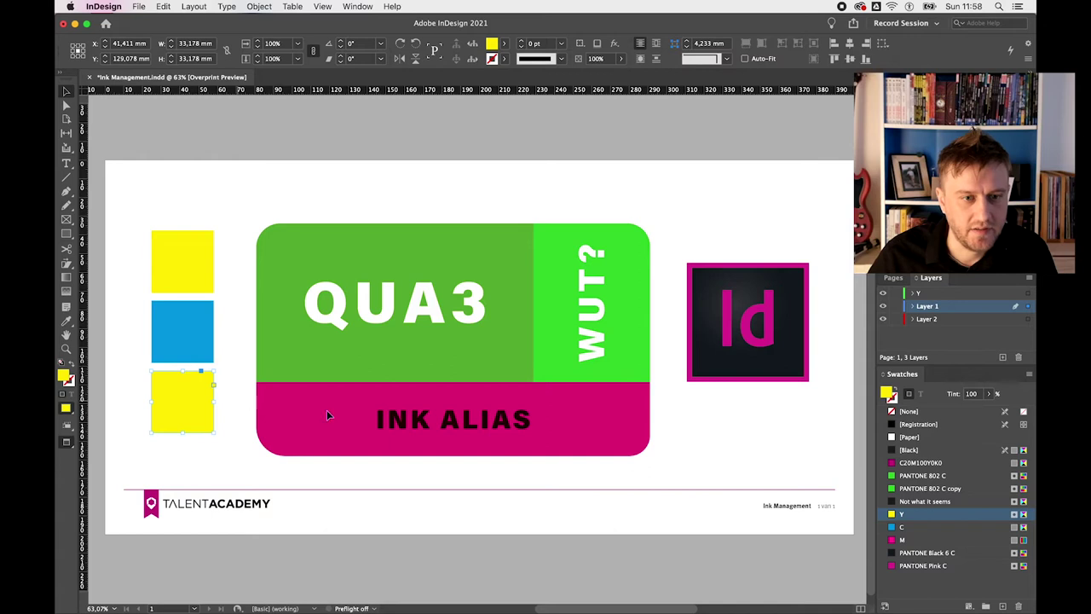
pyautogui.click(949, 539)
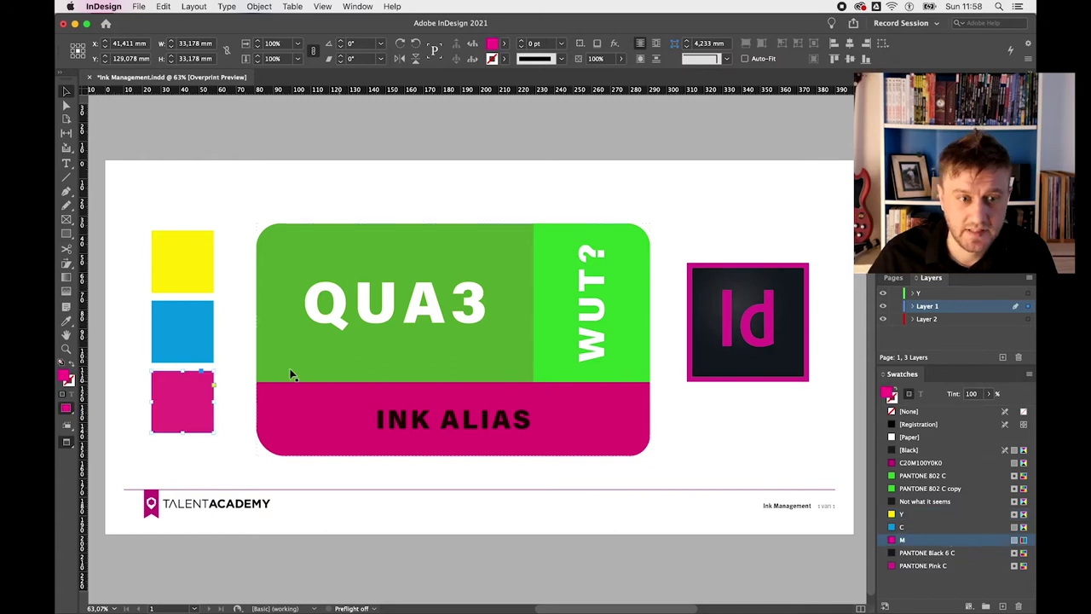
# Step: Check the original yellow square's swatch and review the Y swatch's options with nothing selected, without changing them
pyautogui.click(197, 271)
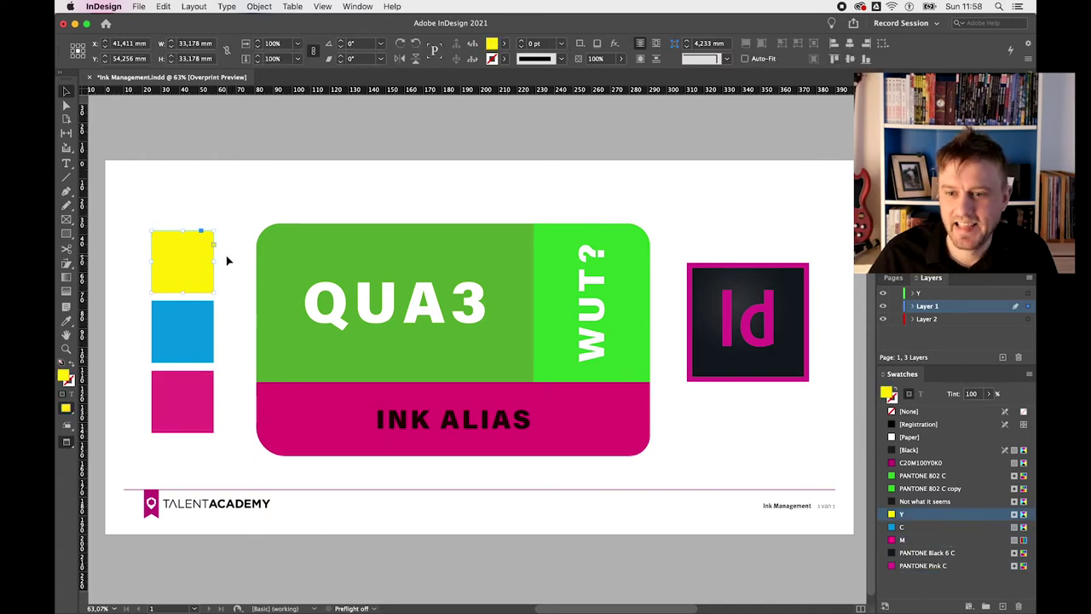
pyautogui.click(710, 414)
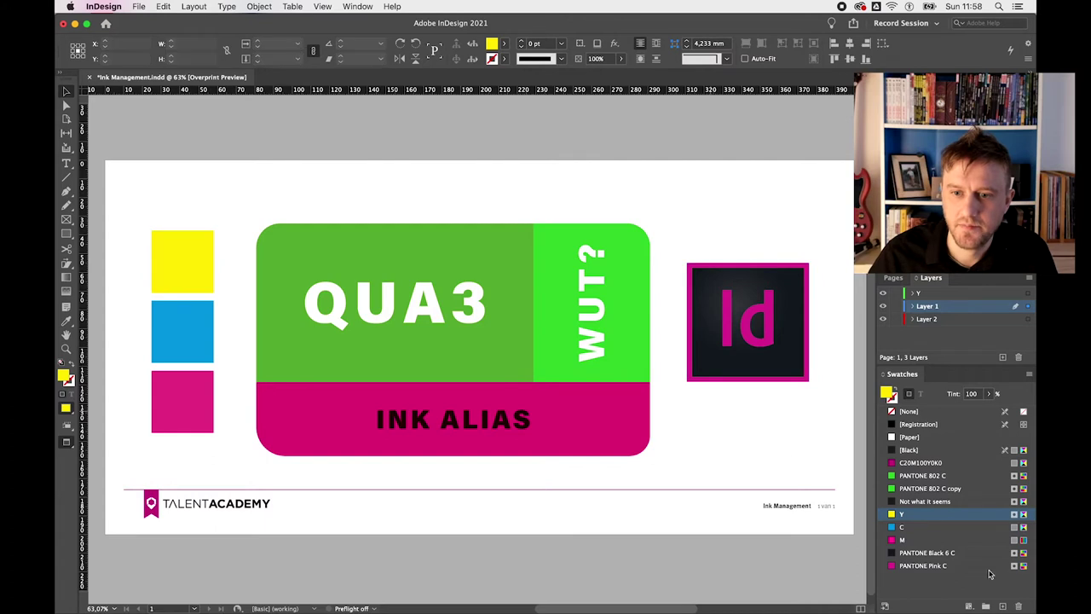
pyautogui.doubleClick(940, 516)
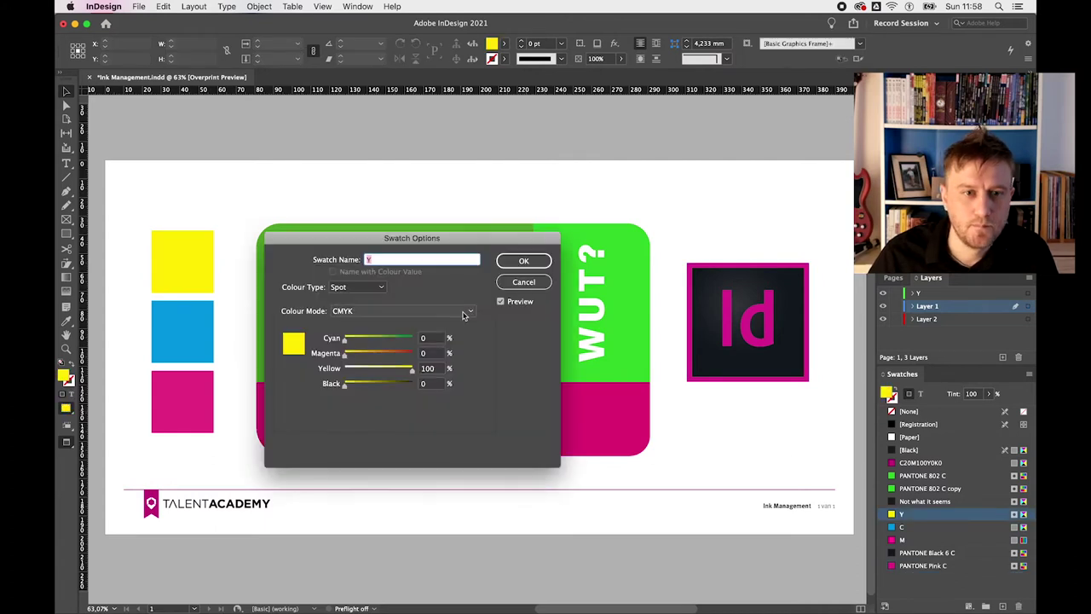
pyautogui.click(524, 282)
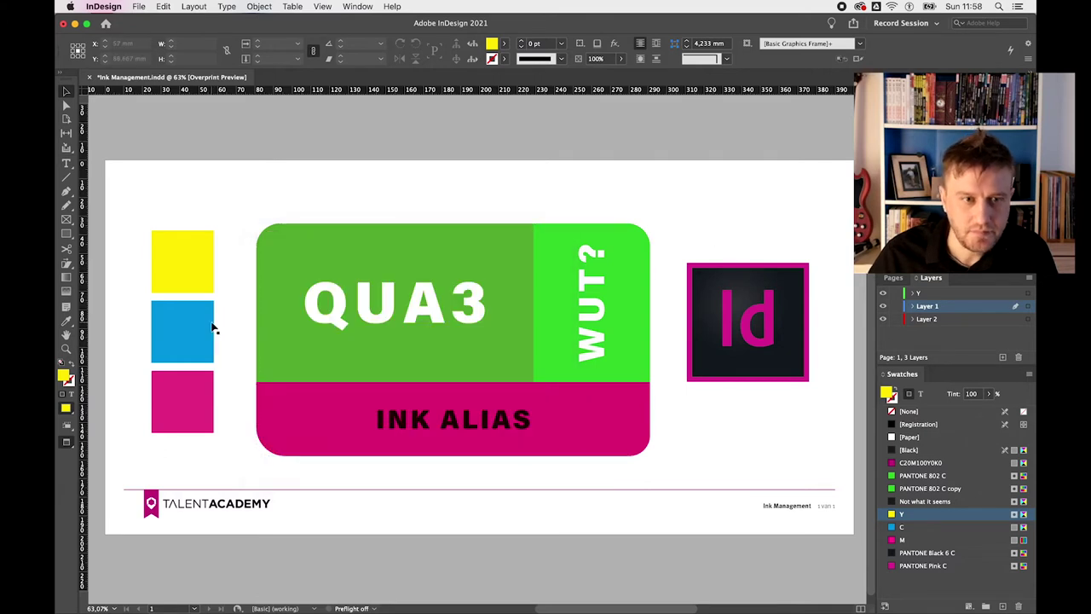
# Step: Select the blue square and review the options of its C swatch without changing them
pyautogui.click(213, 329)
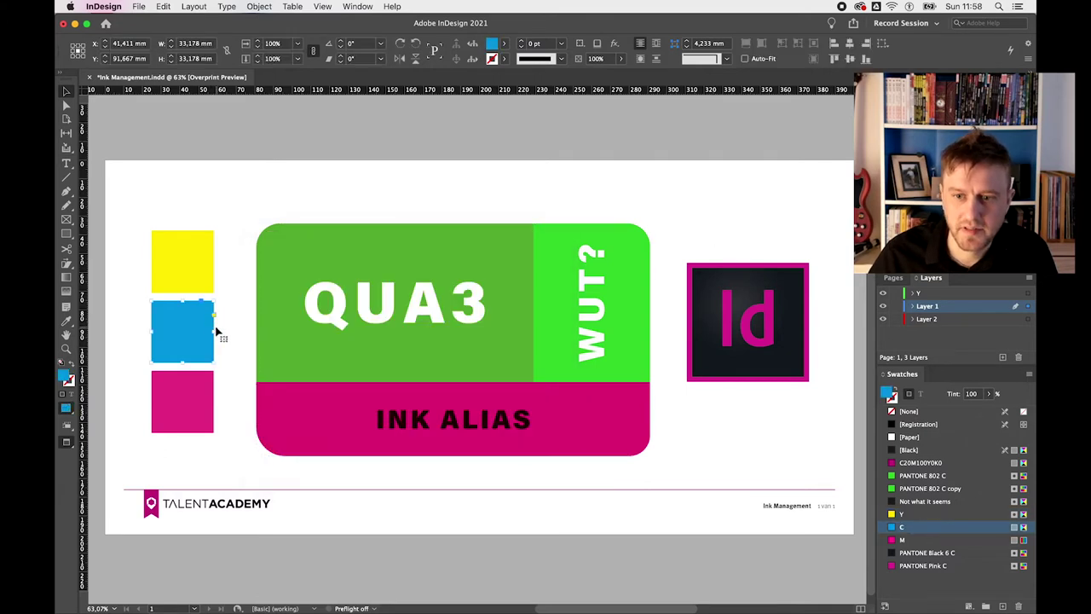
pyautogui.doubleClick(938, 527)
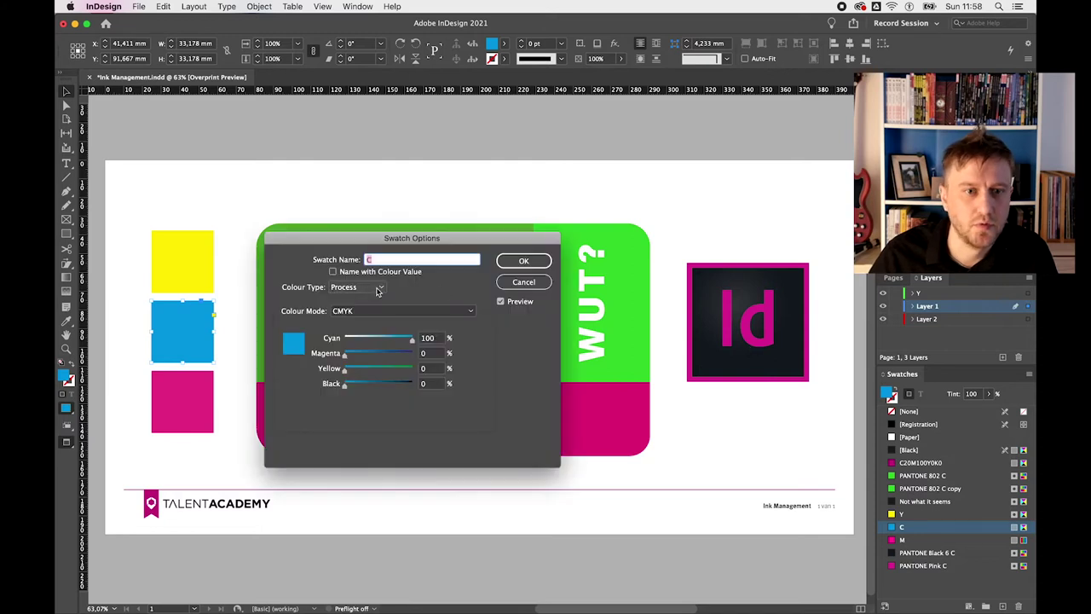
pyautogui.click(545, 281)
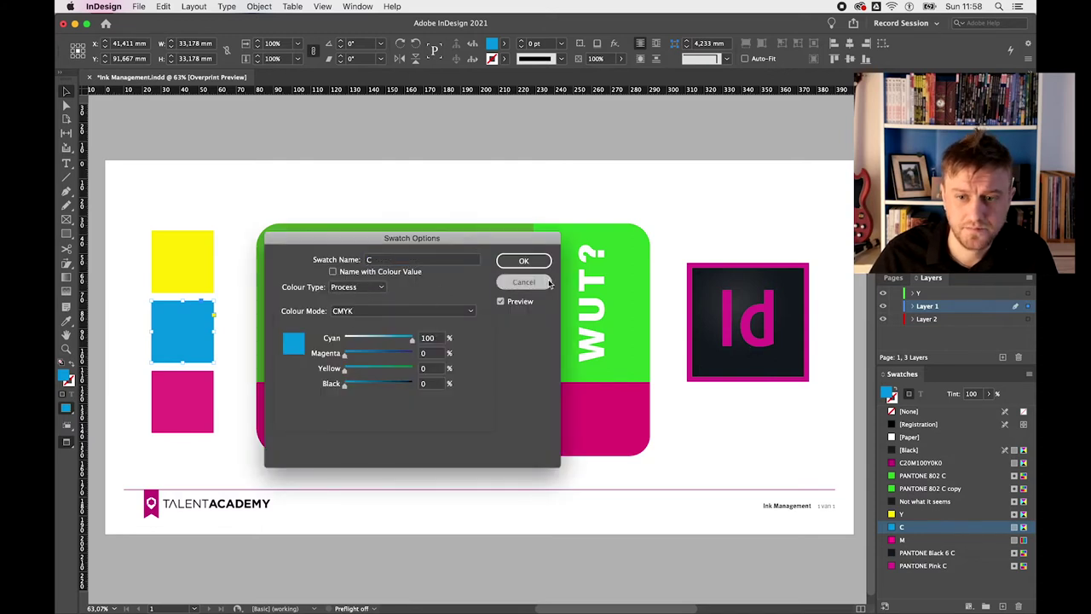
# Step: Open the options of the magenta square's M swatch and replace its out-of-gamut colour with the suggested in-gamut one
pyautogui.click(192, 408)
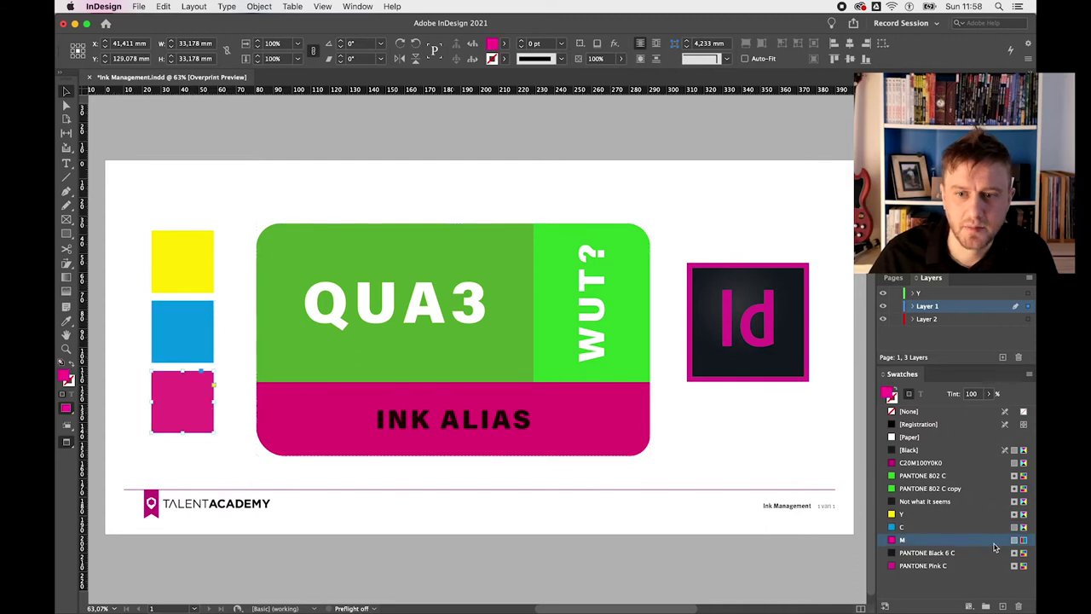
pyautogui.doubleClick(958, 542)
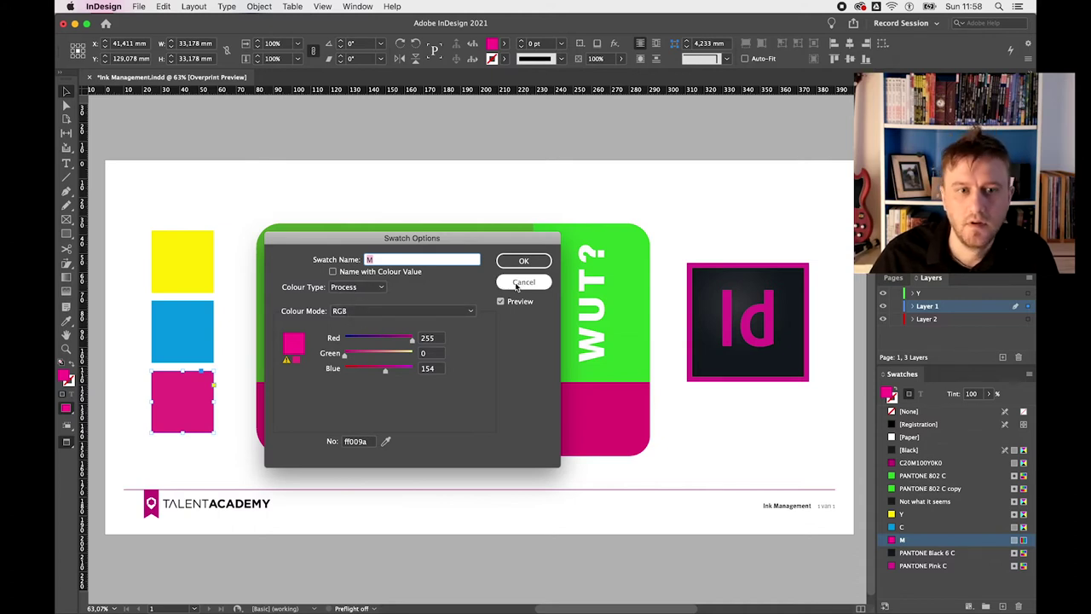
pyautogui.click(462, 312)
pyautogui.scroll(3, 482, 365)
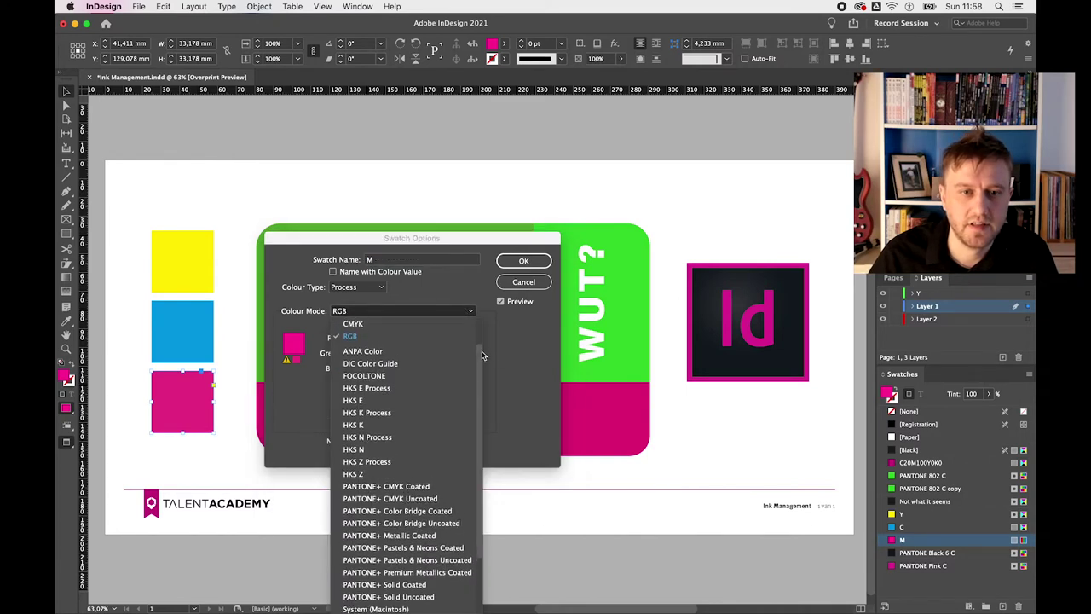
pyautogui.click(436, 313)
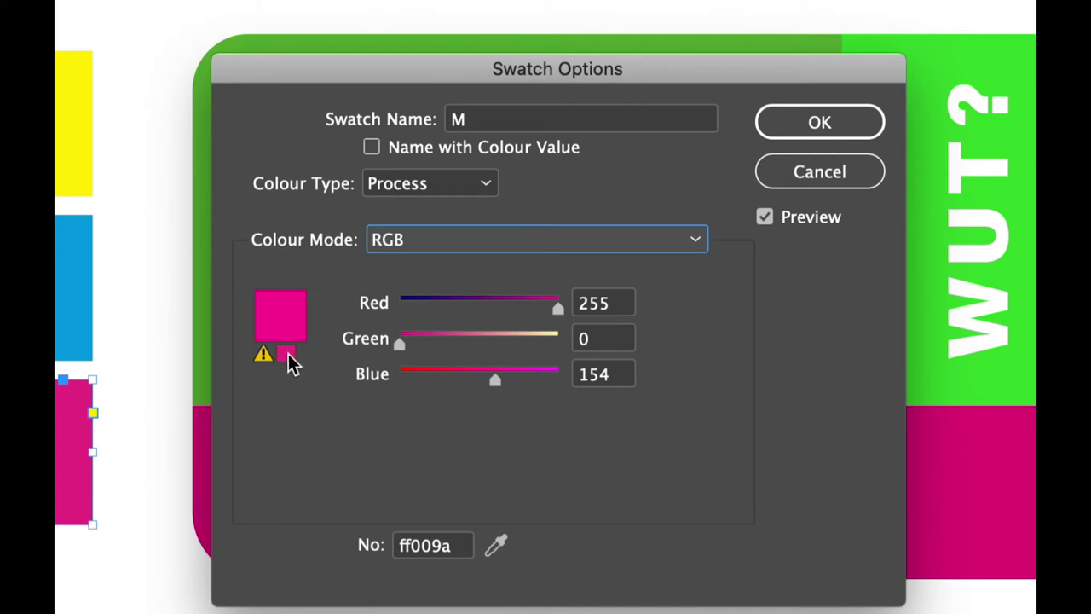
pyautogui.click(286, 355)
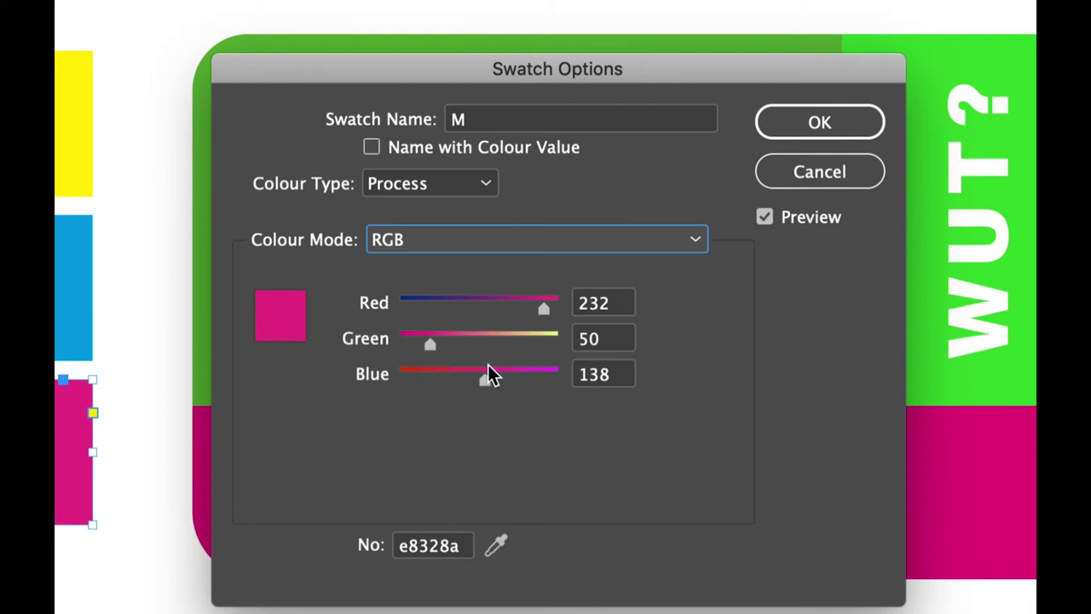
# Step: Switch the M swatch's colour mode to CMYK
pyautogui.click(456, 238)
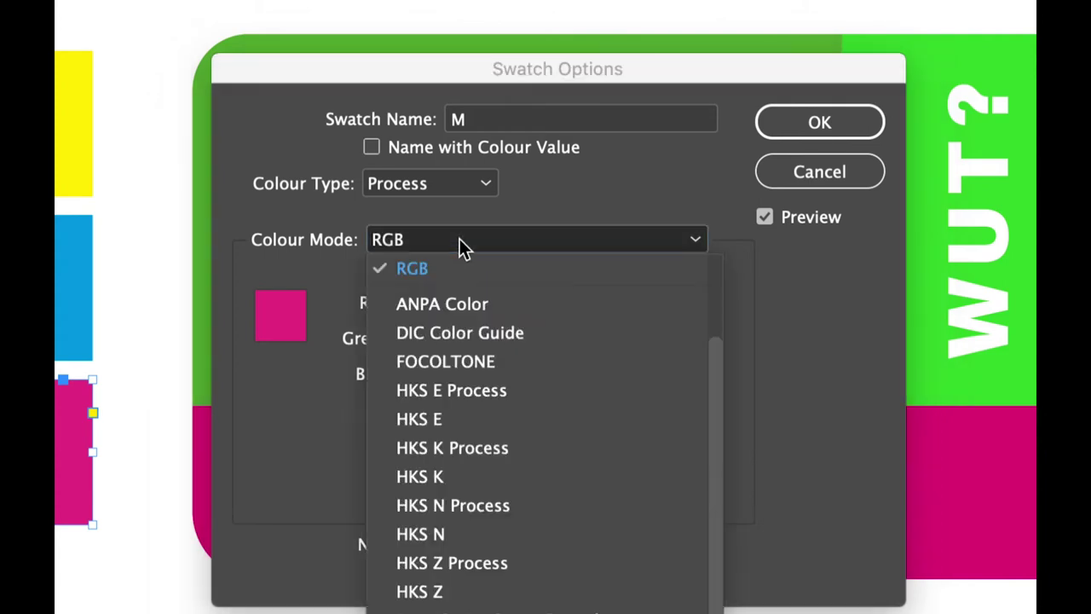
pyautogui.scroll(2, 487, 294)
pyautogui.scroll(1, 477, 316)
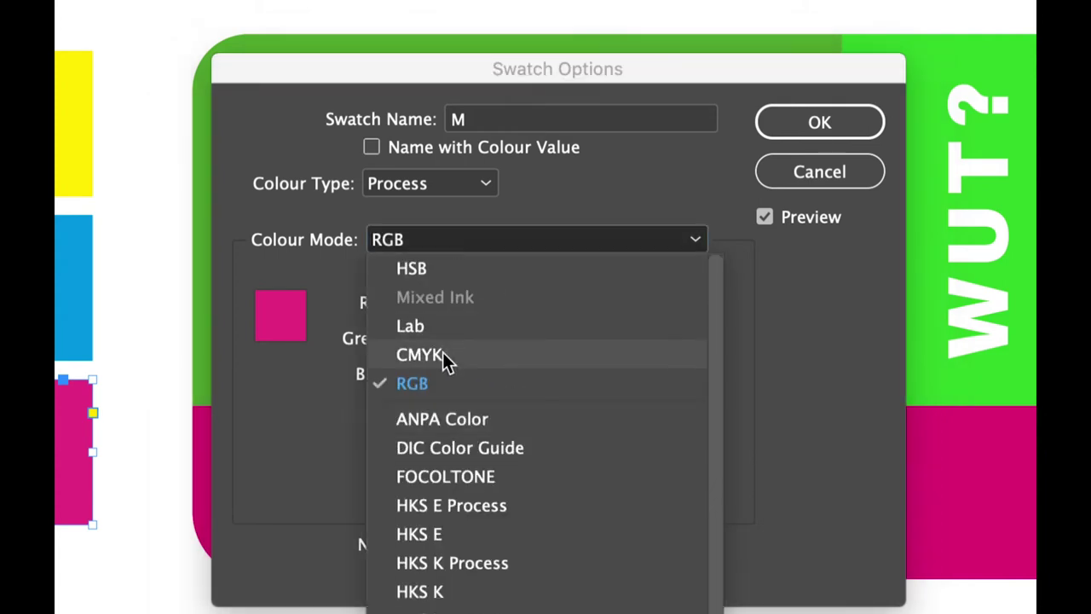
pyautogui.click(442, 354)
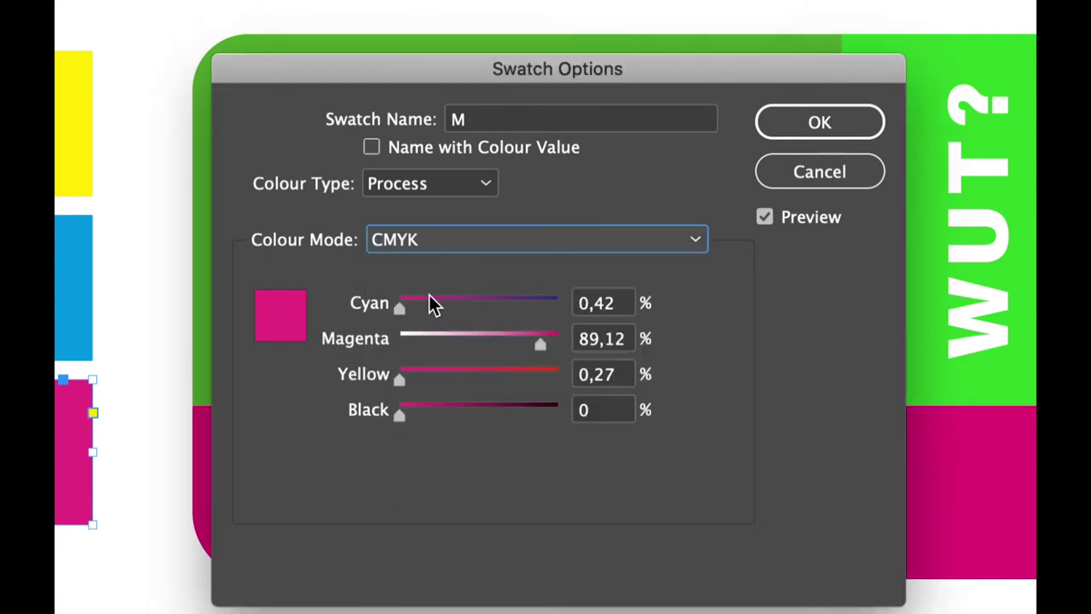
# Step: Set the M swatch to 0% cyan, 100% magenta and 0% yellow, save it, and deselect the square
pyautogui.click(624, 304)
pyautogui.press('BackSpace')
pyautogui.press('BackSpace')
pyautogui.press('BackSpace')
pyautogui.press('Tab')
pyautogui.write('100')
pyautogui.press('Tab')
pyautogui.write('0')
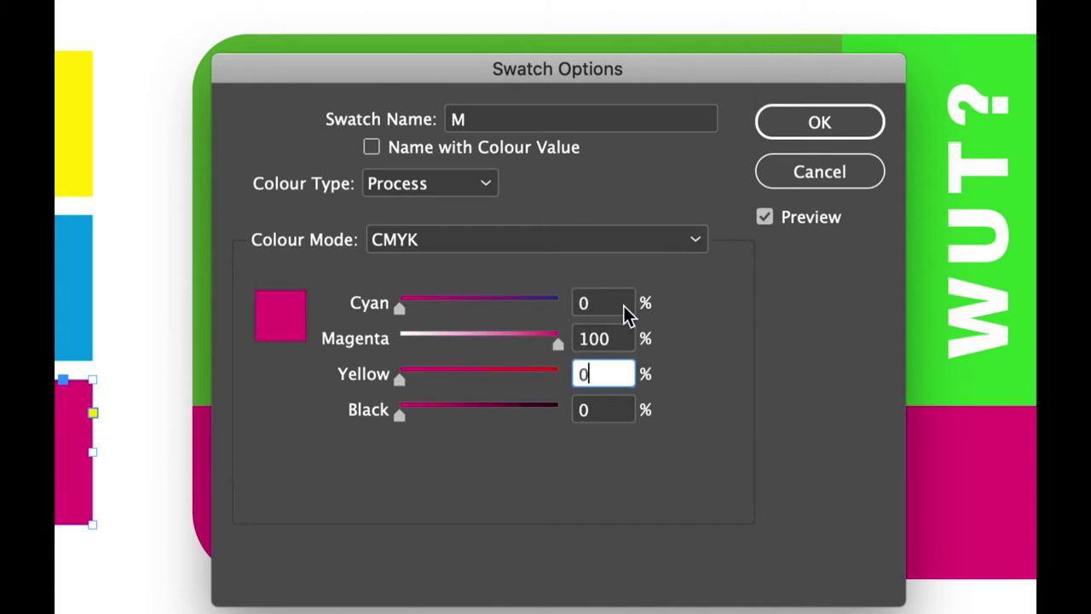
pyautogui.click(814, 141)
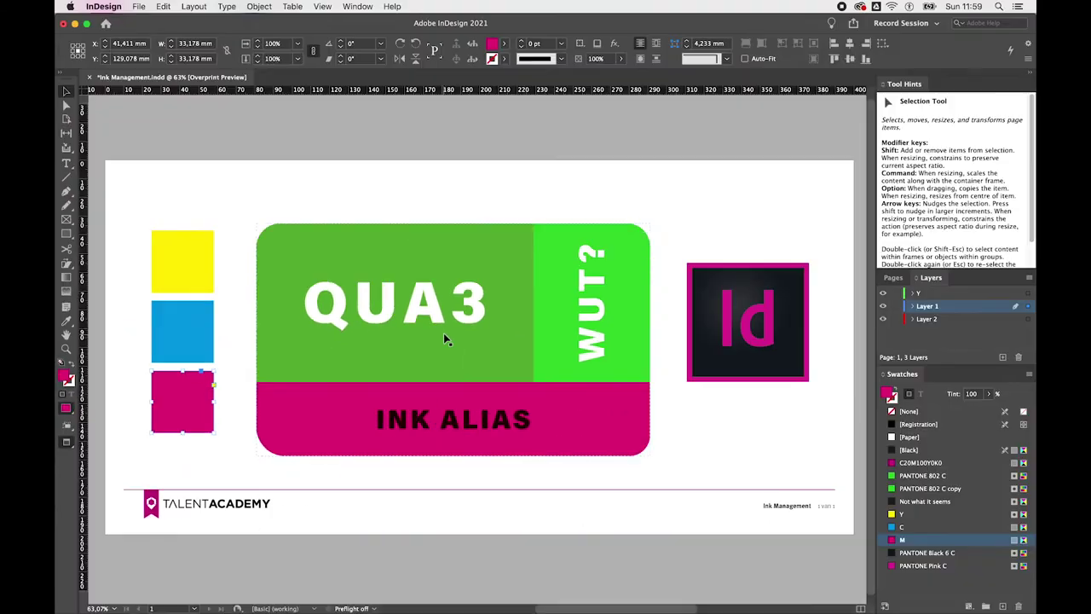
pyautogui.click(319, 204)
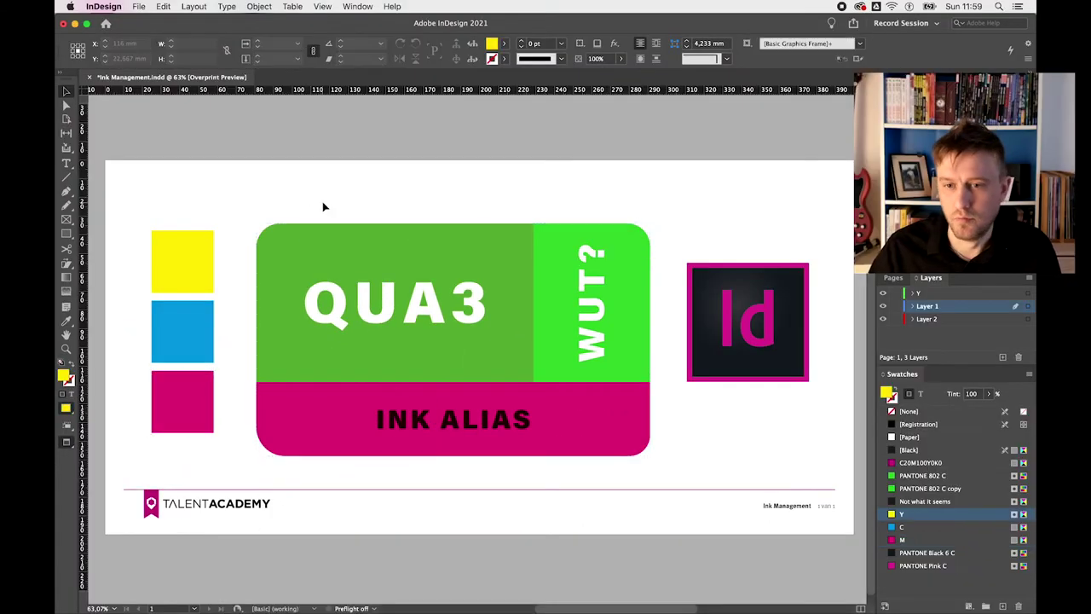
# Step: Compare the green swatches used by the QUA3 and WUT? frames, viewing the QUA3 frame with Overprint Preview off and on
pyautogui.moveTo(324, 207); pyautogui.dragTo(600, 433)
pyautogui.click(683, 433)
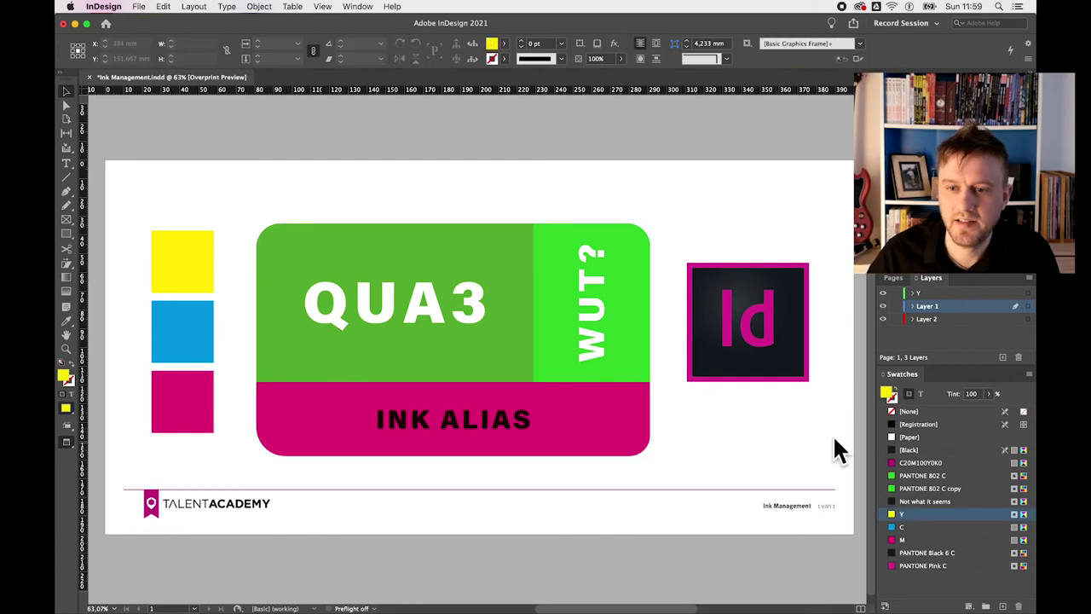
pyautogui.click(1030, 376)
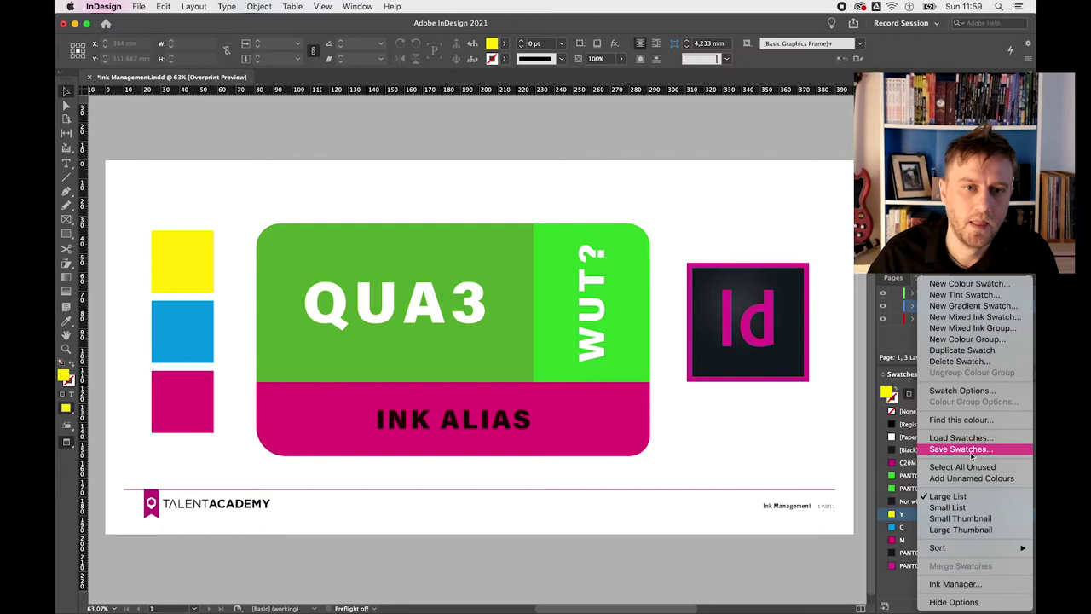
pyautogui.click(467, 237)
pyautogui.doubleClick(458, 241)
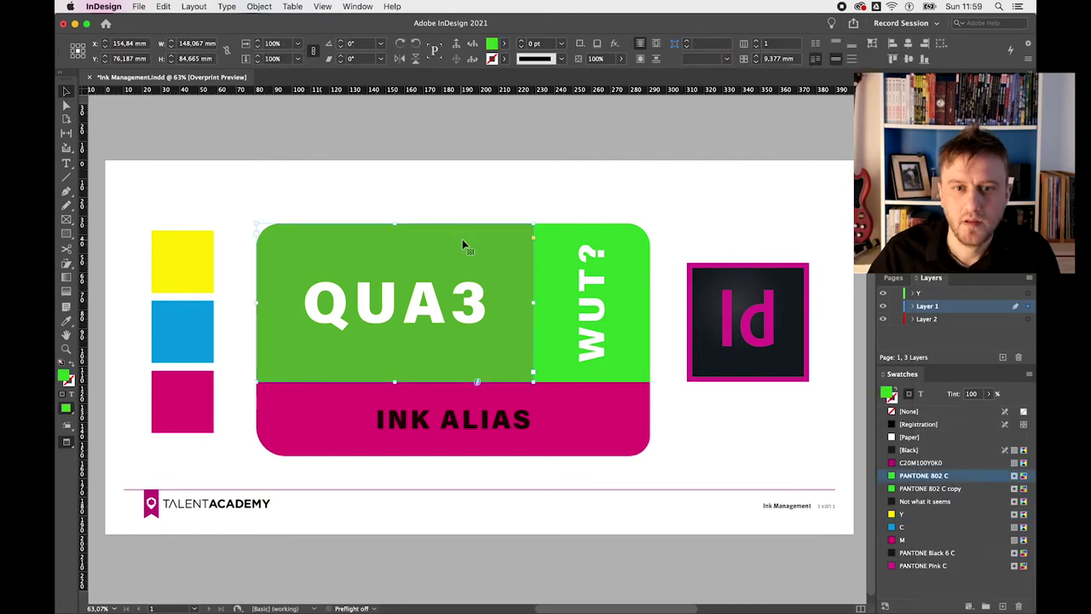
pyautogui.click(564, 256)
pyautogui.click(563, 256)
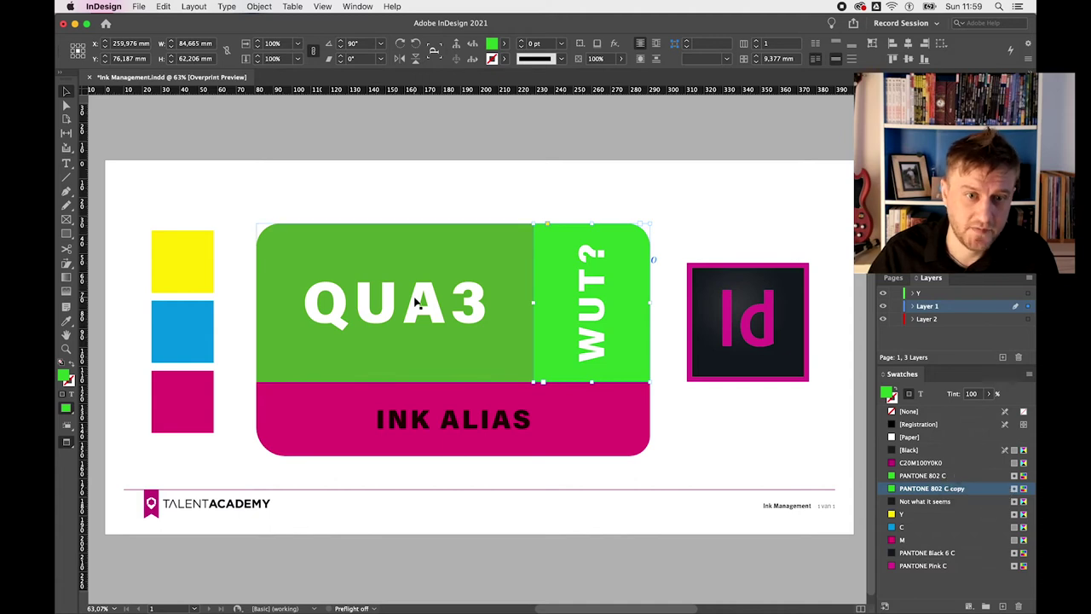
pyautogui.click(461, 274)
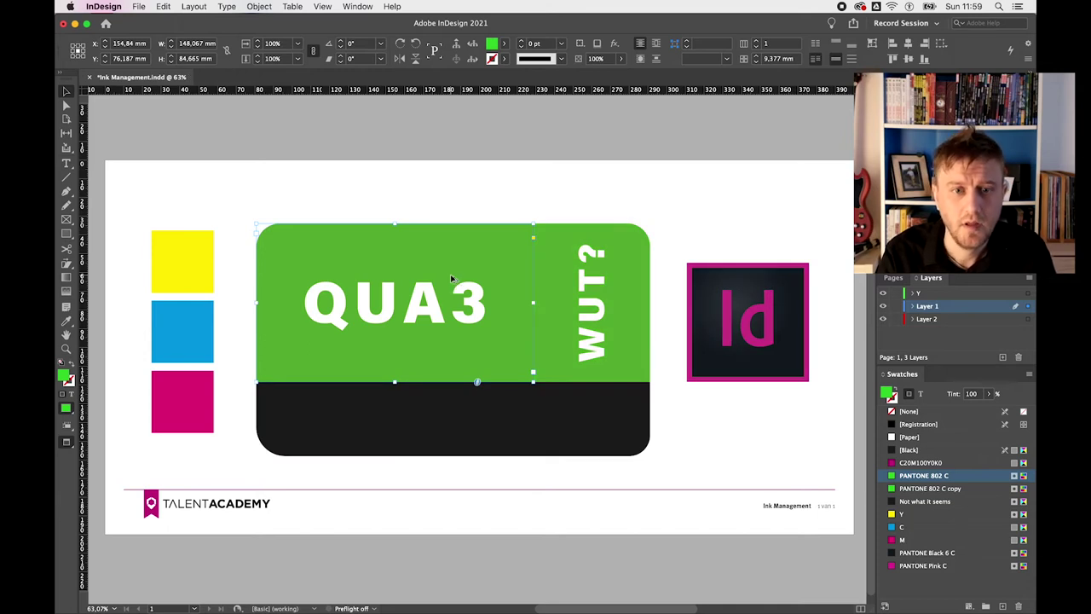
pyautogui.press('super+alt+shift+y')
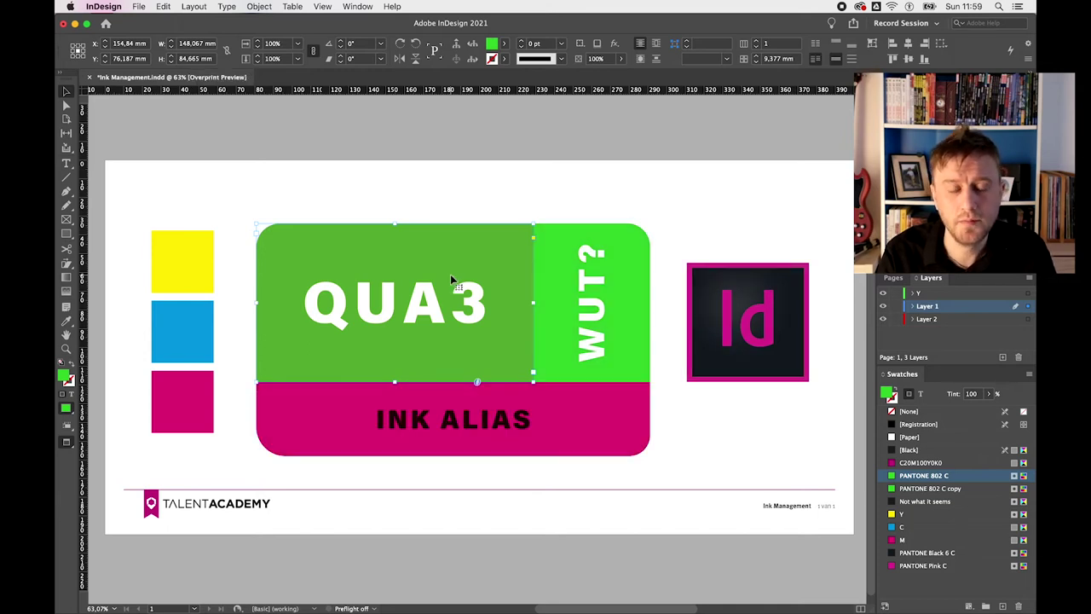
# Step: Open the Ink Manager and switch the PANTONE 802 C ink to spot and back to process
pyautogui.click(1030, 375)
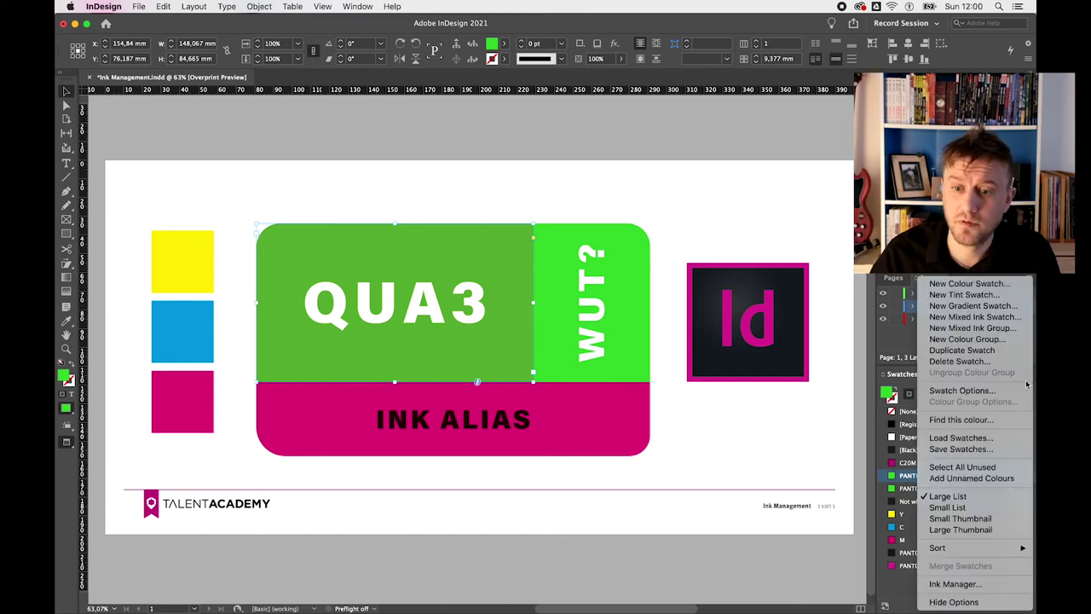
pyautogui.click(991, 585)
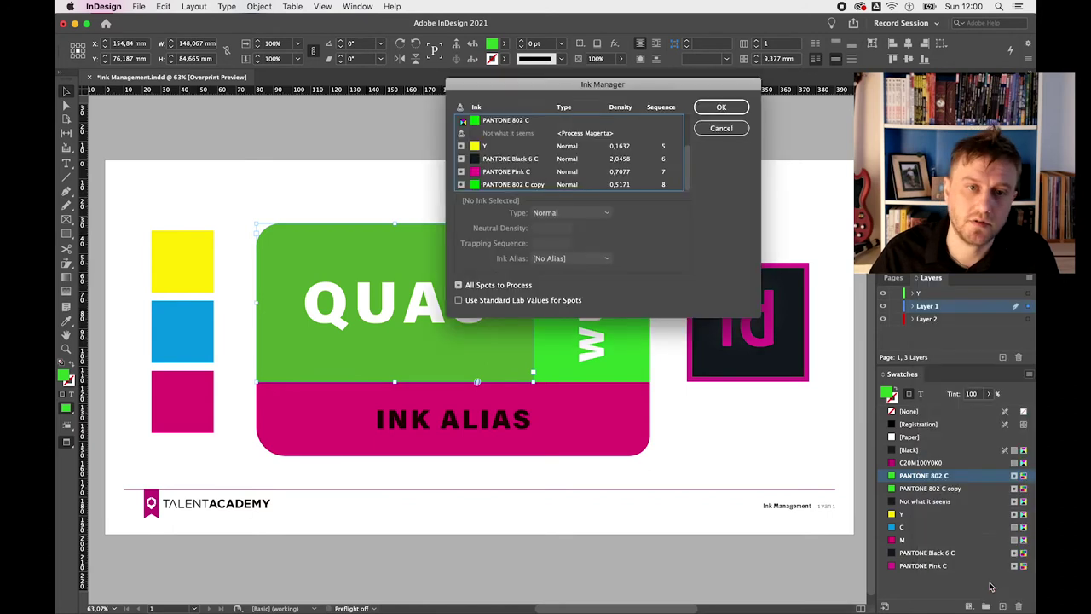
pyautogui.moveTo(686, 162)
pyautogui.mouseDown()
pyautogui.moveTo(691, 123)
pyautogui.moveTo(691, 141)
pyautogui.mouseUp()
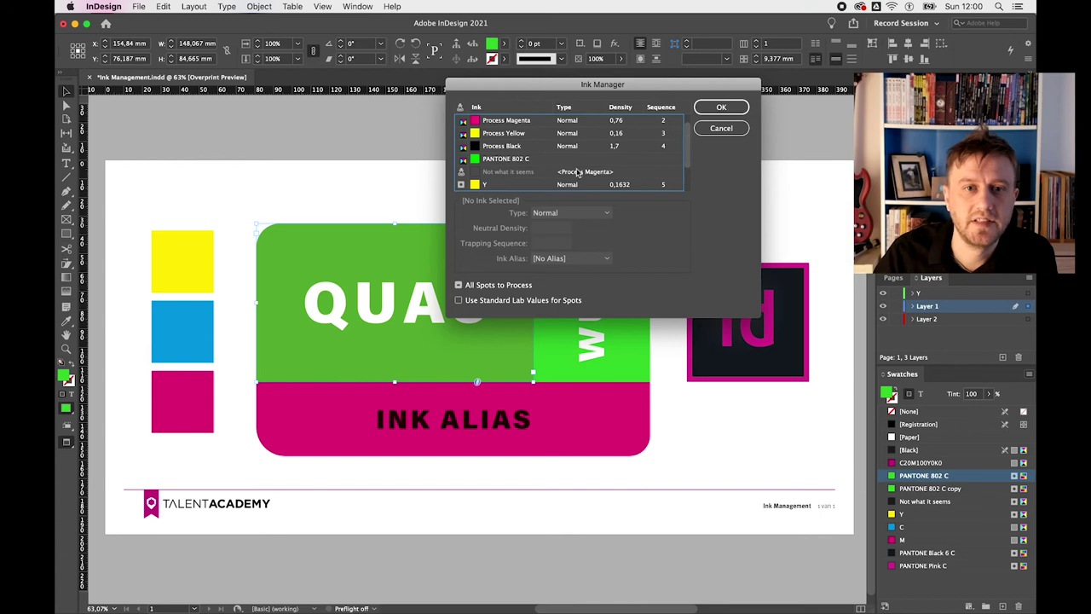
pyautogui.click(510, 162)
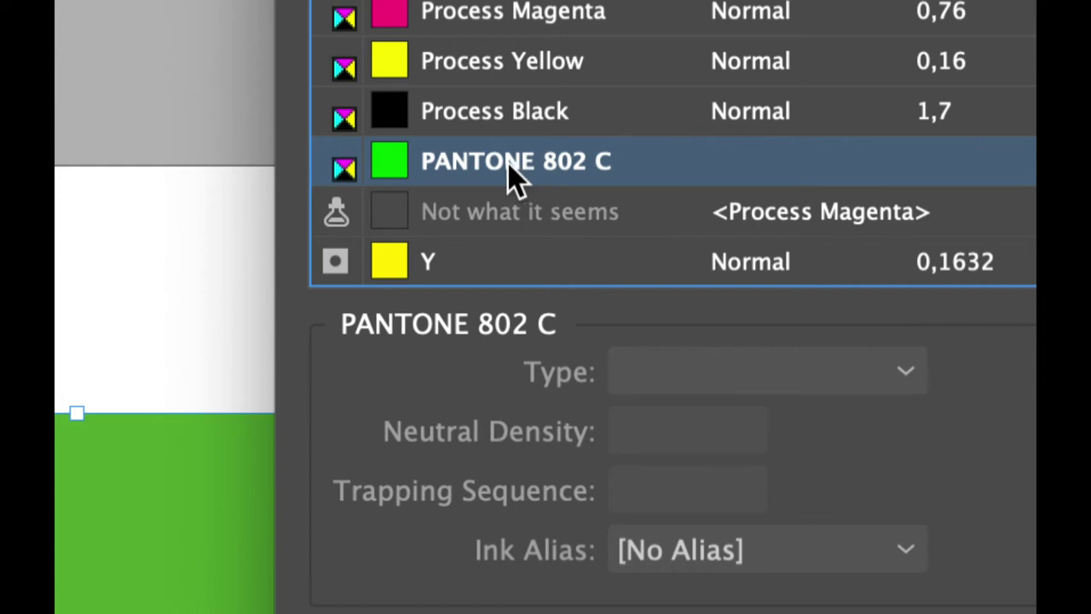
pyautogui.click(343, 168)
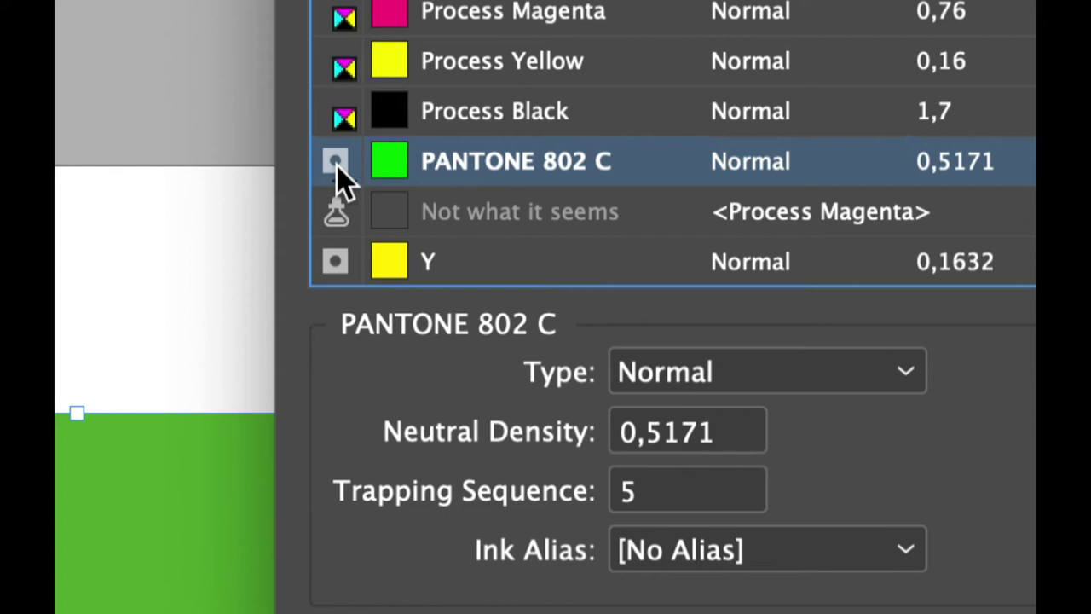
pyautogui.click(338, 167)
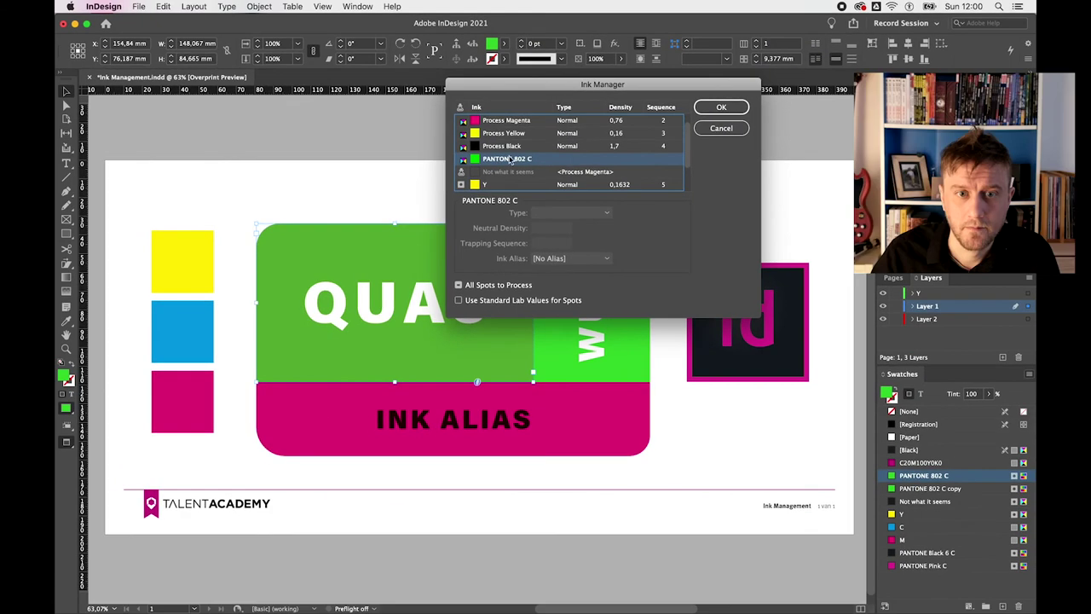
# Step: Toggle All Spots to Process on and off, and return the PANTONE 802 C ink to process
pyautogui.moveTo(688, 149); pyautogui.dragTo(690, 139)
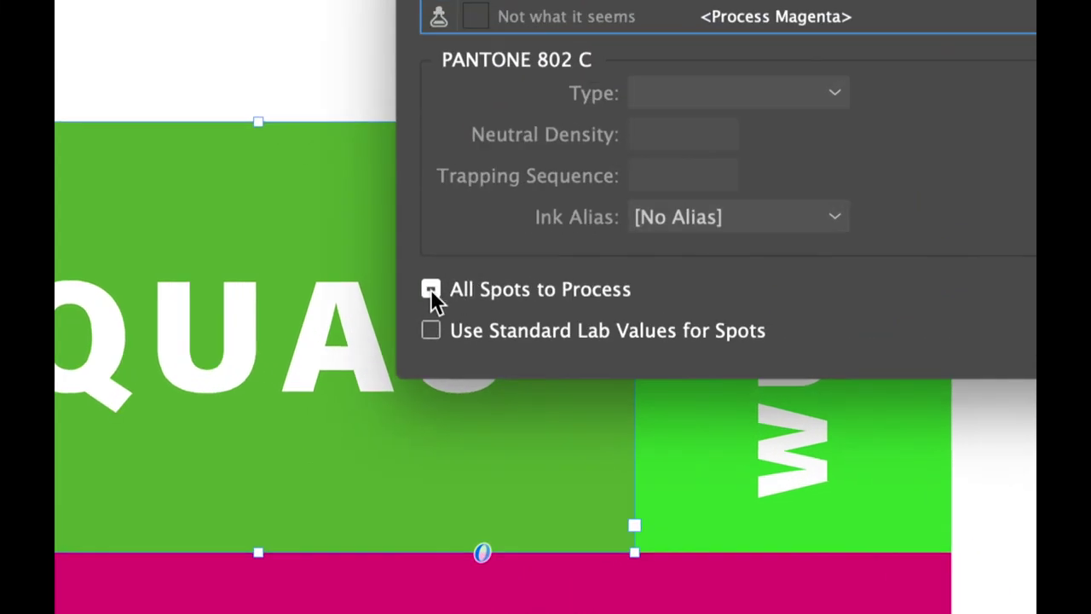
pyautogui.click(430, 290)
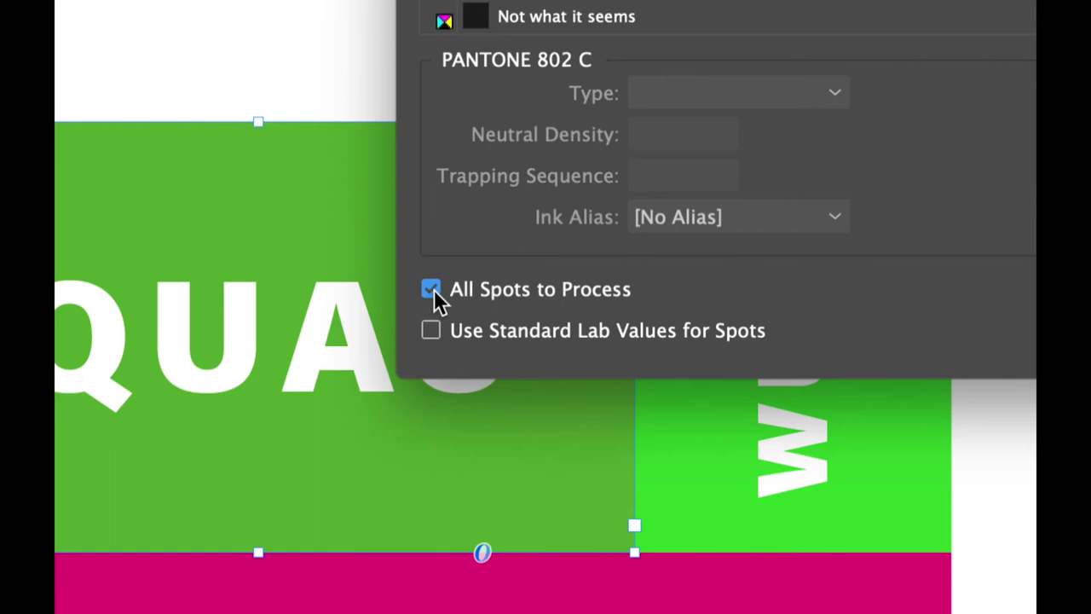
pyautogui.click(432, 289)
pyautogui.click(432, 289)
pyautogui.click(433, 289)
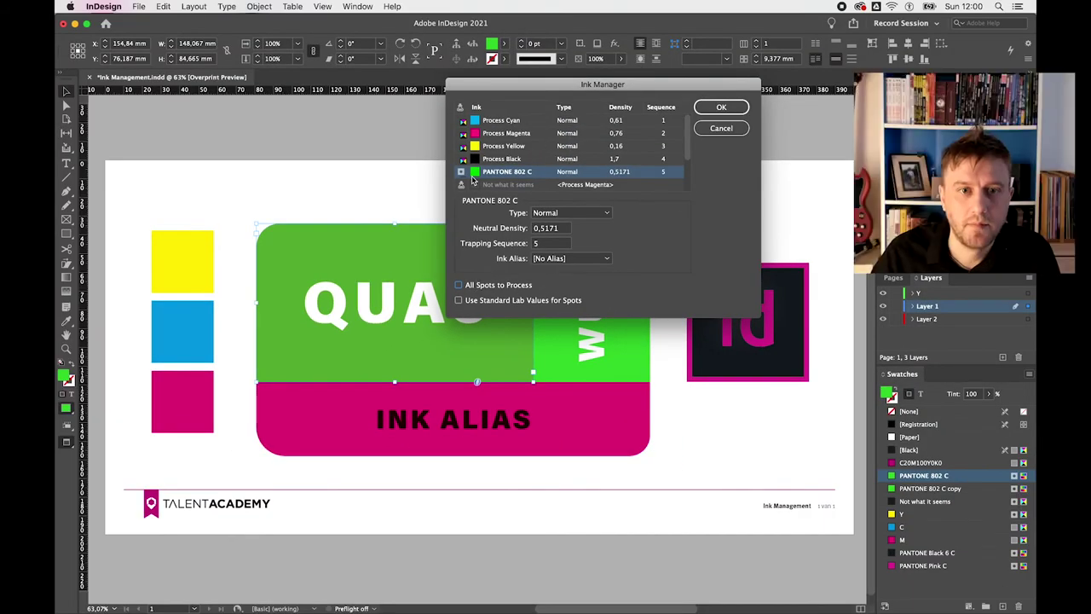
pyautogui.click(462, 172)
# Step: Set the PANTONE 802 C ink to spot output, apply it, and reselect the QUA3 frame
pyautogui.moveTo(654, 89); pyautogui.dragTo(653, 117)
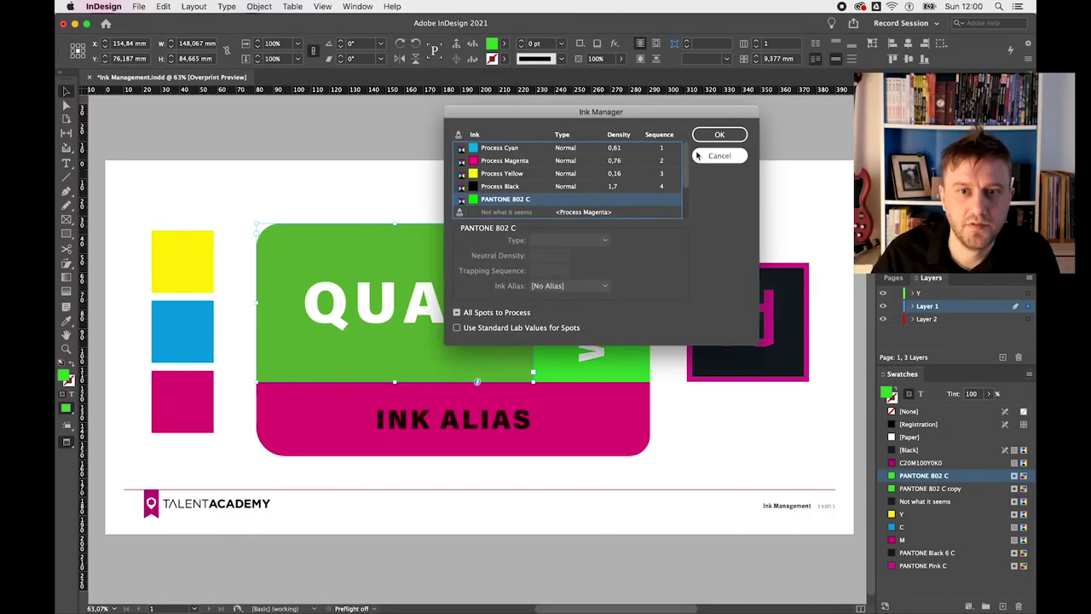
pyautogui.scroll(-2, 683, 168)
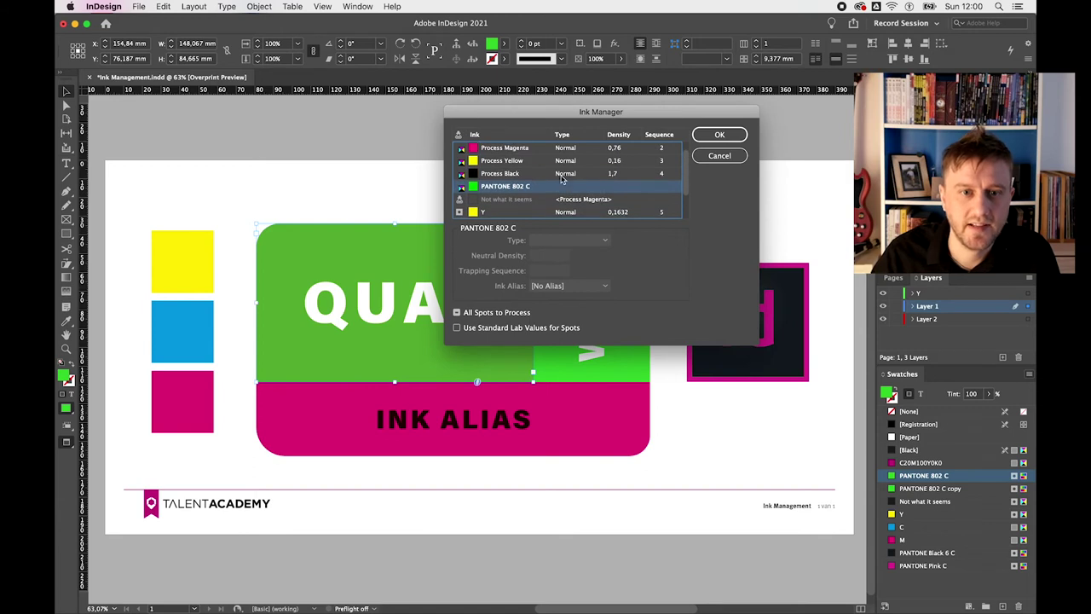
pyautogui.moveTo(557, 120); pyautogui.dragTo(575, 123)
pyautogui.click(474, 187)
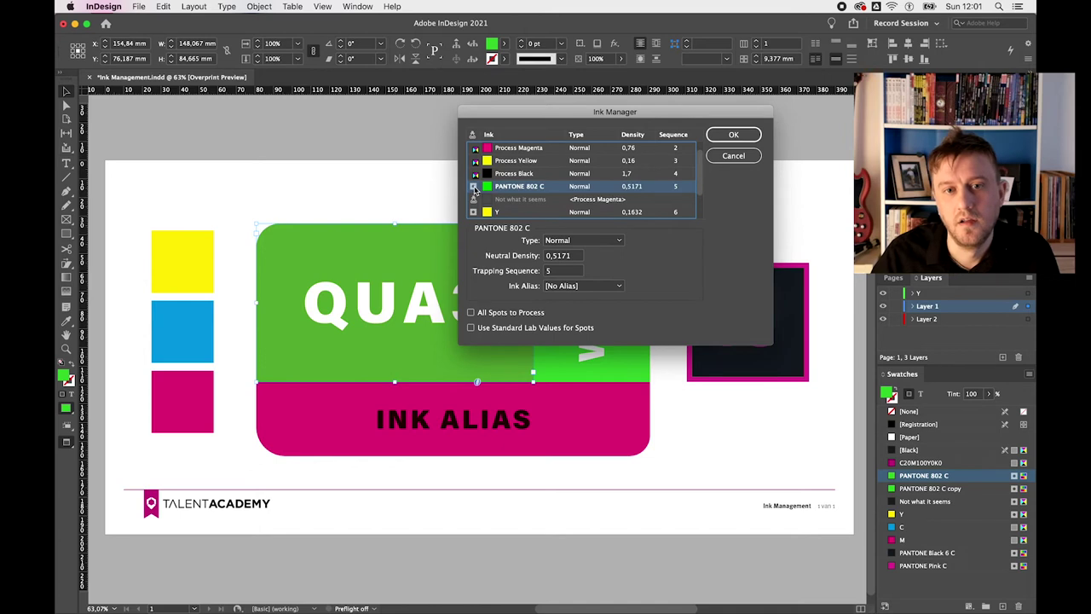
pyautogui.press('Return')
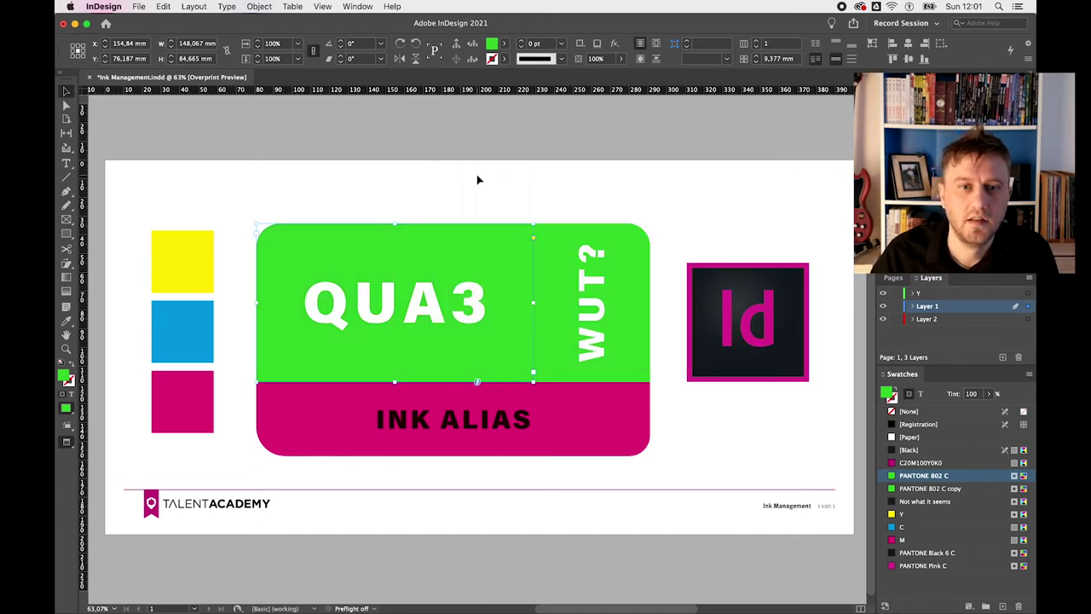
pyautogui.click(478, 179)
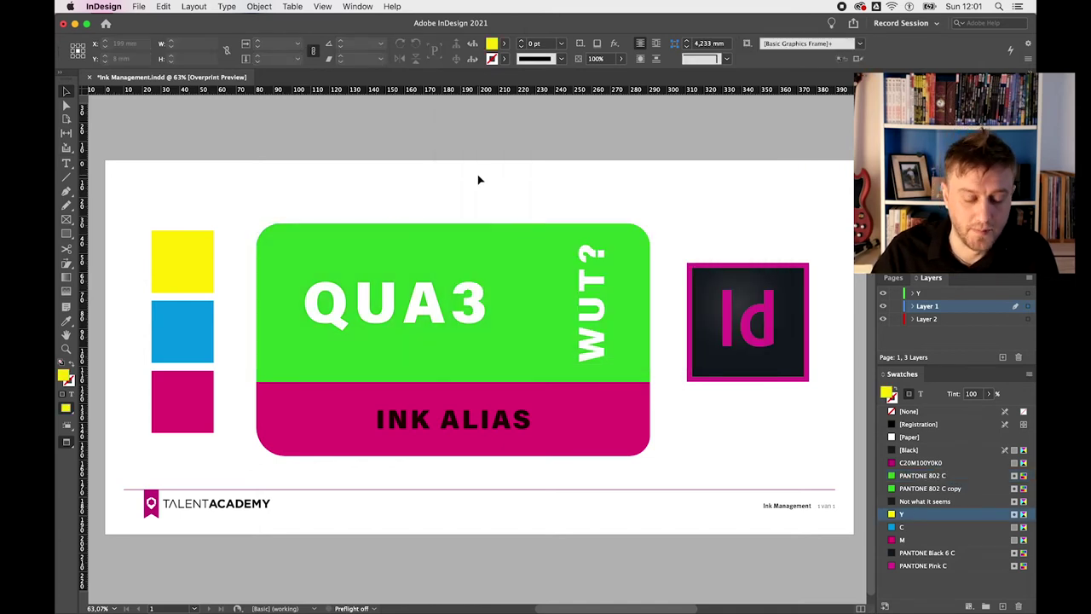
pyautogui.click(487, 256)
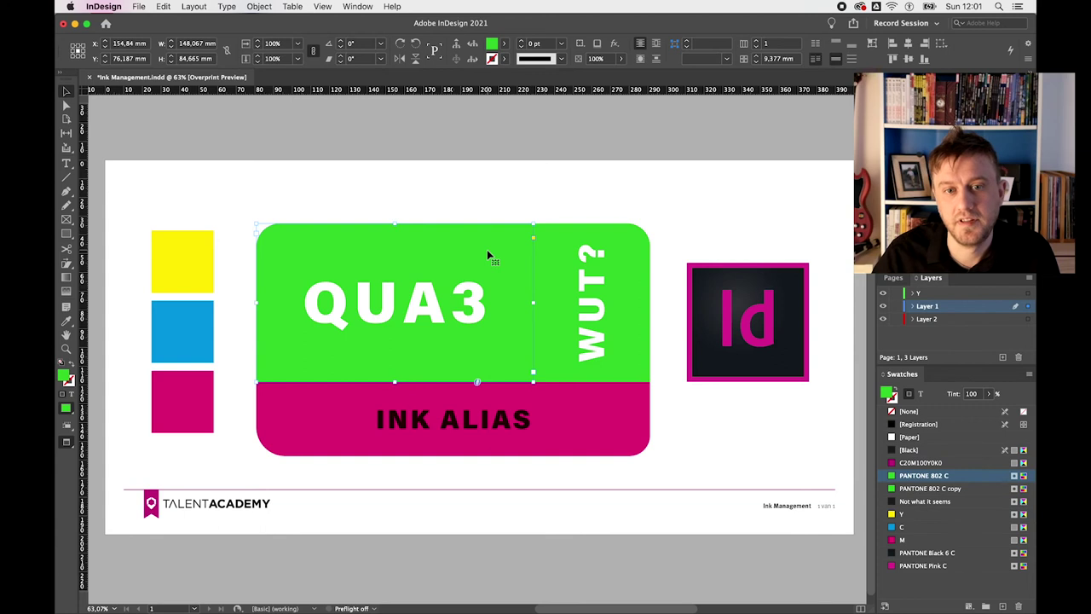
# Step: Convert the PANTONE 802 C ink back to process in the Ink Manager and apply the change
pyautogui.click(1030, 376)
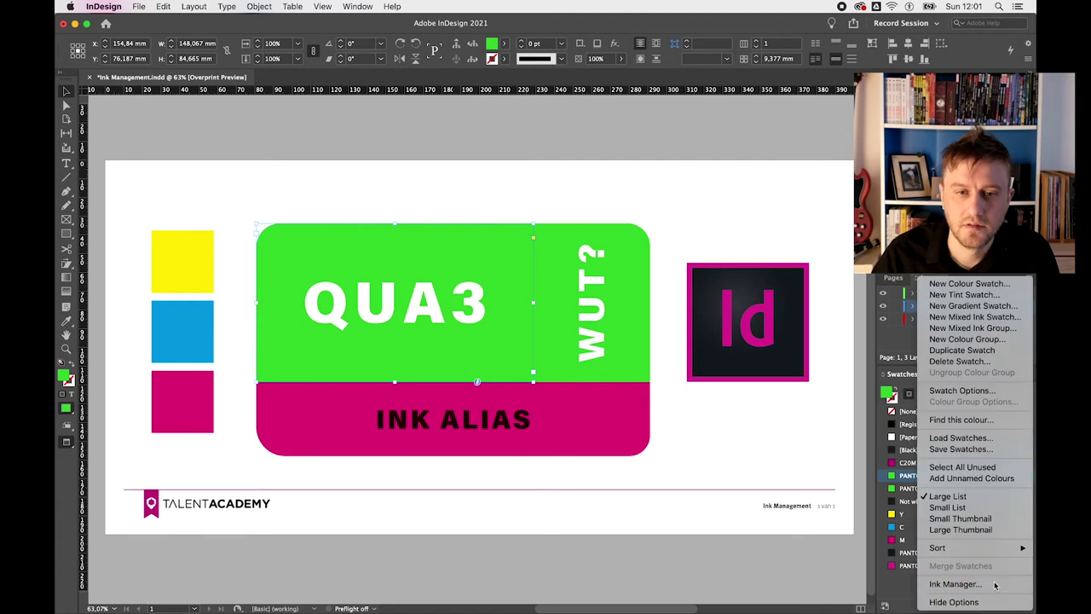
pyautogui.click(996, 584)
pyautogui.click(475, 185)
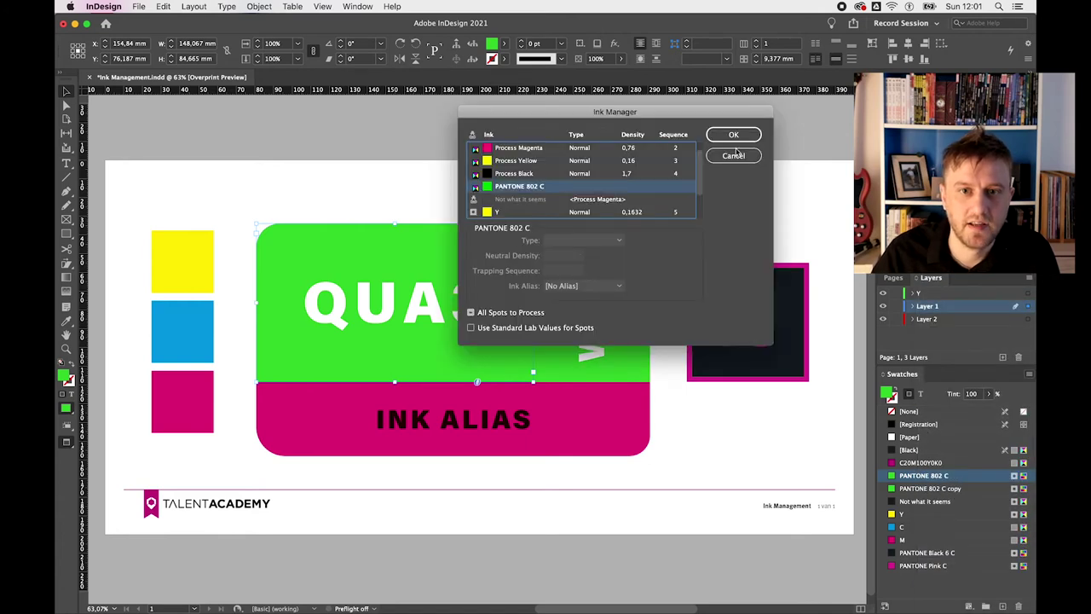
pyautogui.click(733, 135)
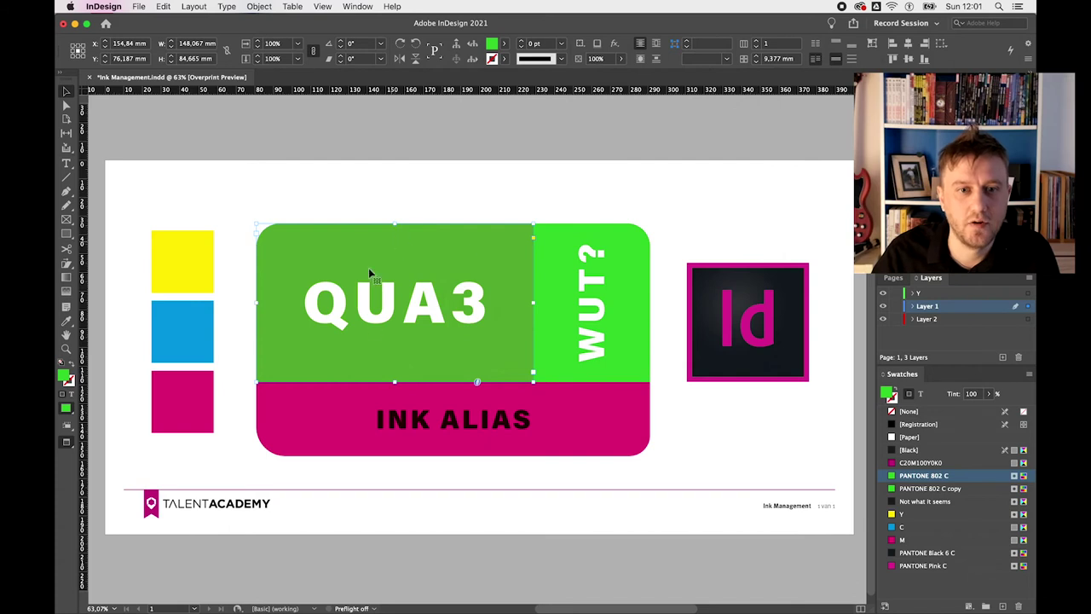
# Step: Deselect the frame, select the PANTONE 802 C copy swatch, and inspect its ink settings in the Ink Manager
pyautogui.click(704, 198)
pyautogui.click(918, 493)
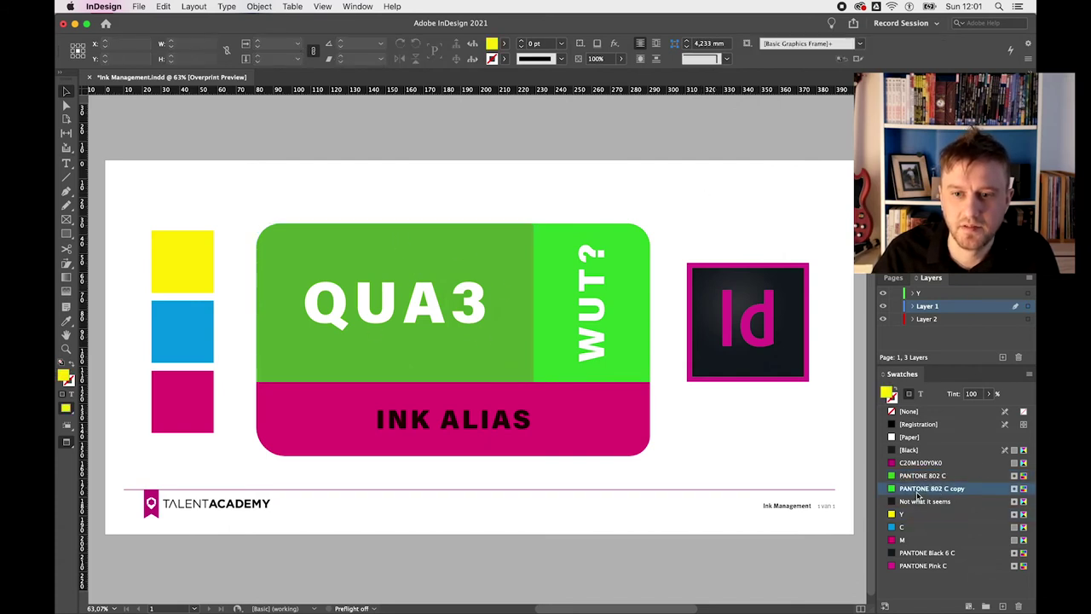
pyautogui.click(1030, 381)
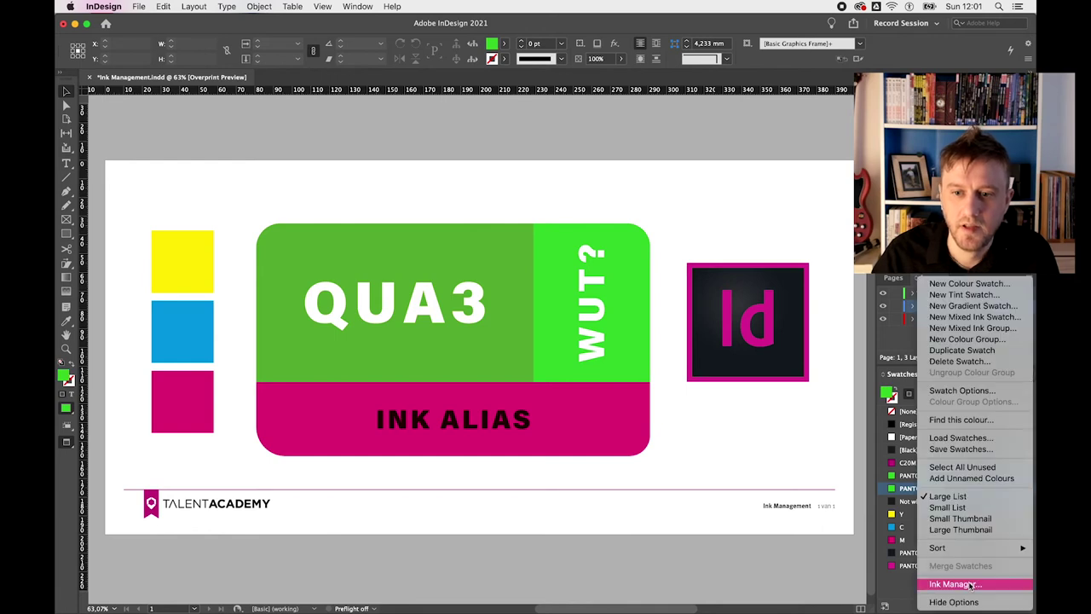
pyautogui.click(970, 585)
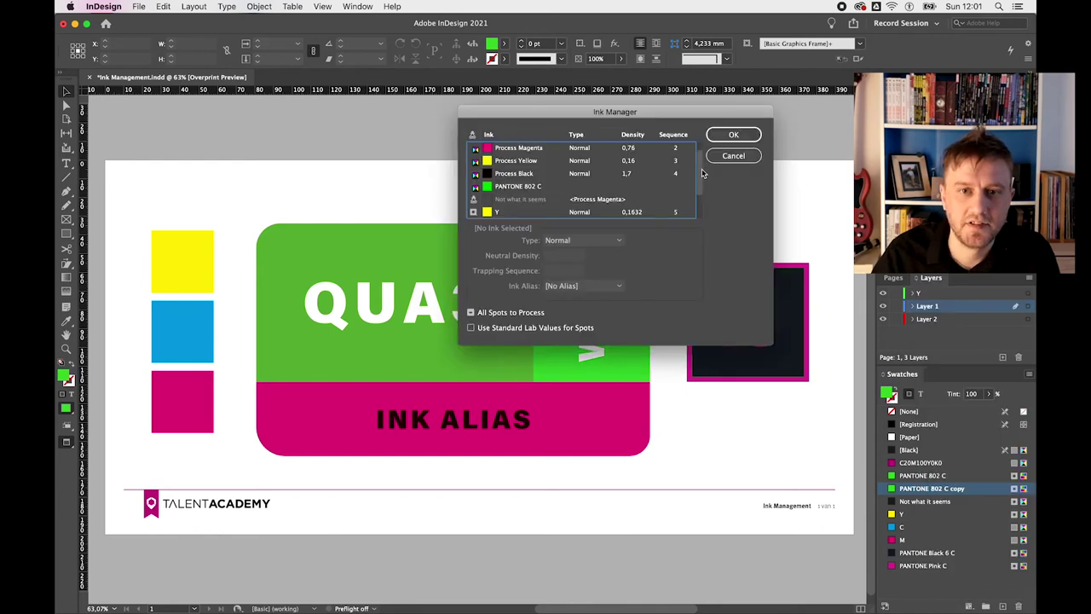
pyautogui.moveTo(703, 174); pyautogui.dragTo(696, 199)
pyautogui.click(533, 213)
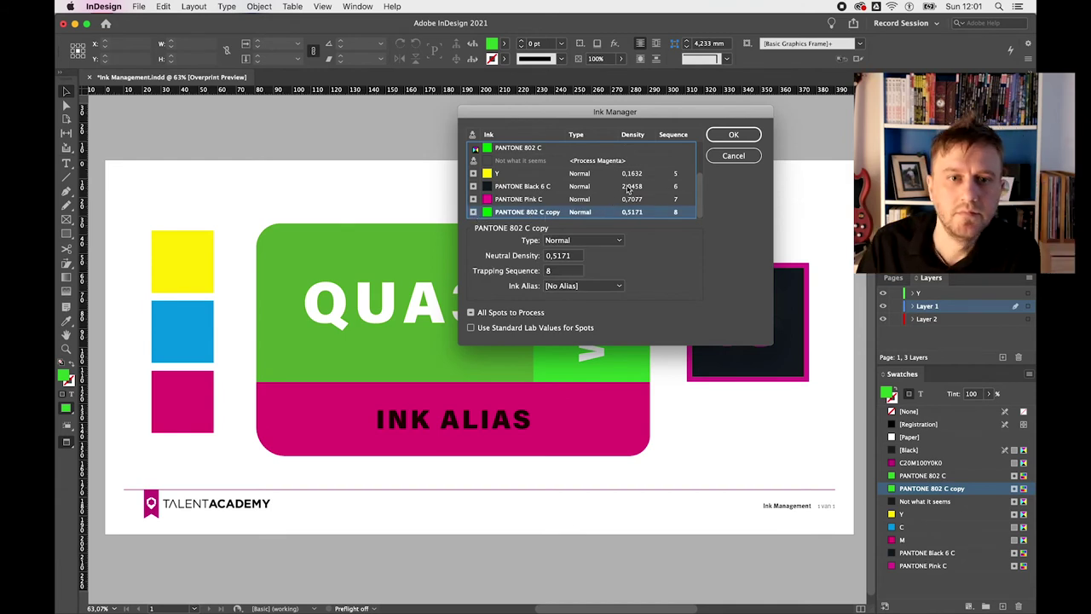
# Step: Inspect the ink alias of the Not what it seems ink, and compare the artwork with Overprint Preview off and on
pyautogui.moveTo(703, 196); pyautogui.dragTo(703, 175)
pyautogui.click(515, 201)
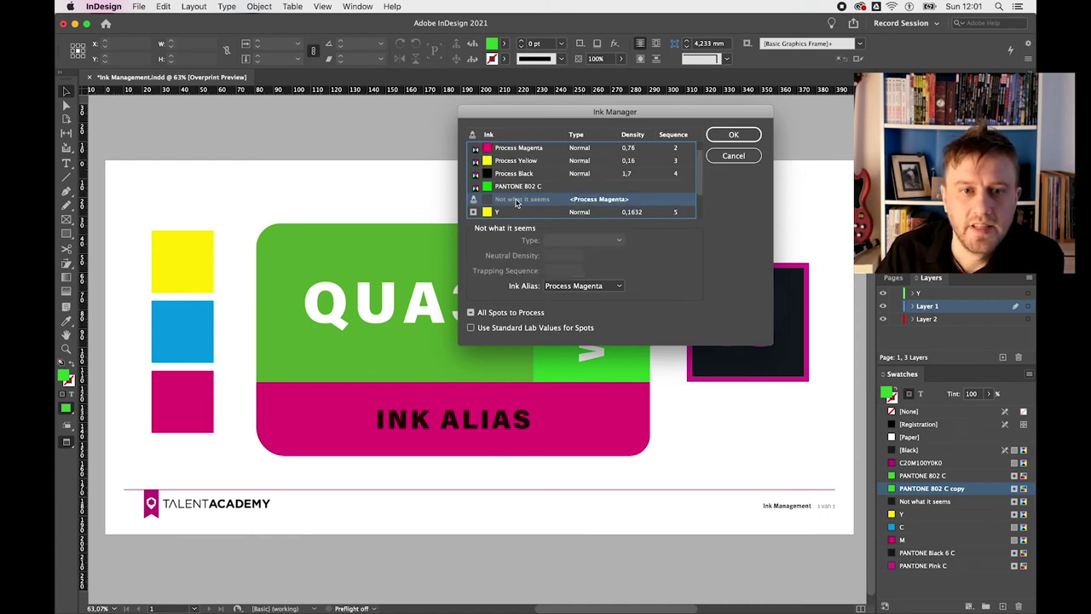
pyautogui.moveTo(600, 105)
pyautogui.mouseDown()
pyautogui.moveTo(268, 100)
pyautogui.moveTo(420, 96)
pyautogui.mouseUp()
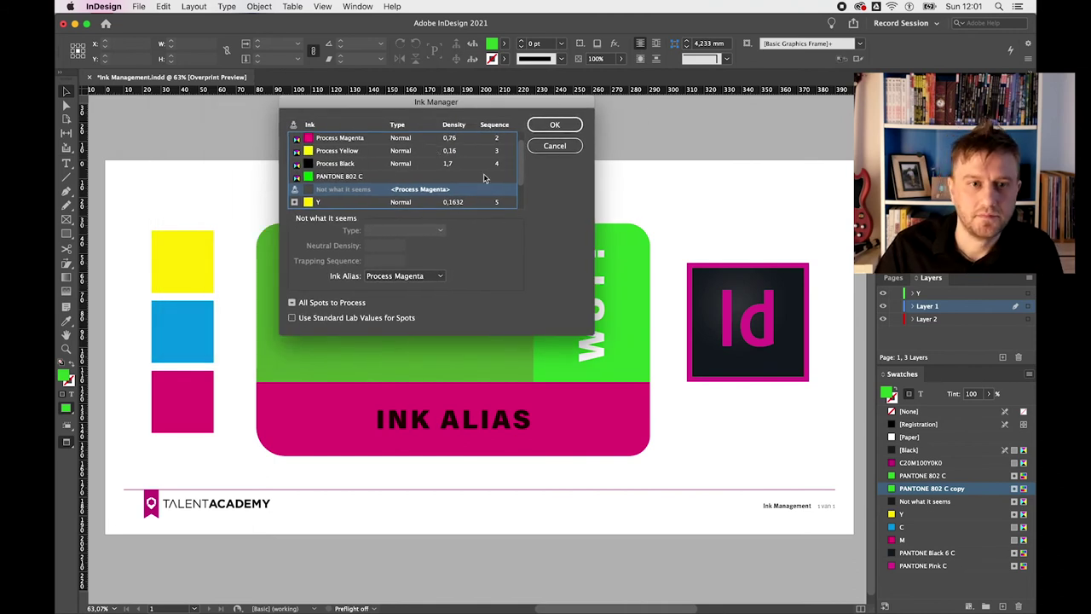
pyautogui.click(554, 126)
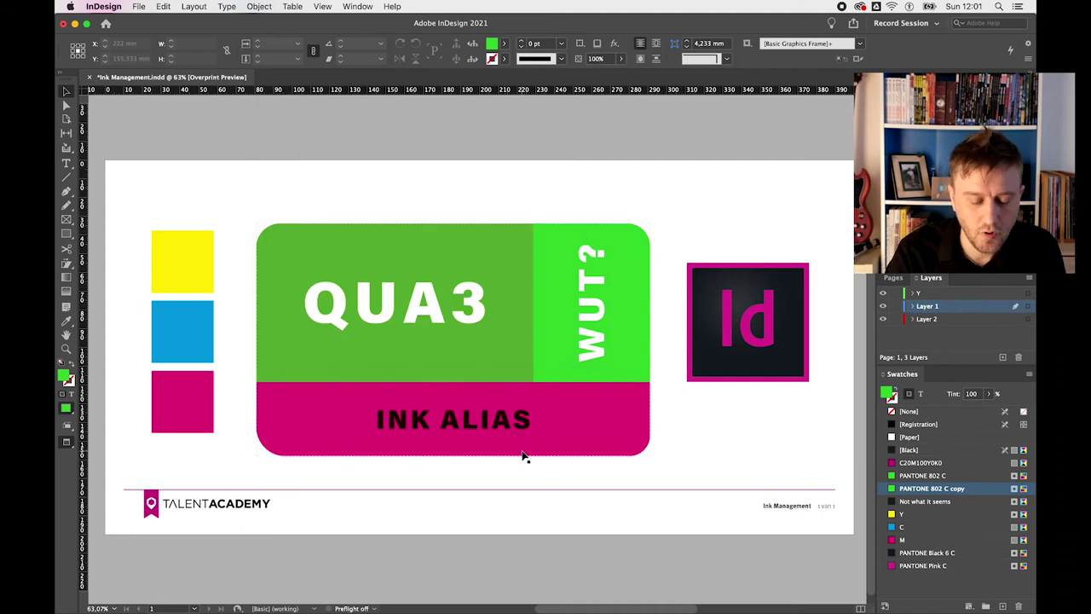
pyautogui.press('super+alt+shift+y')
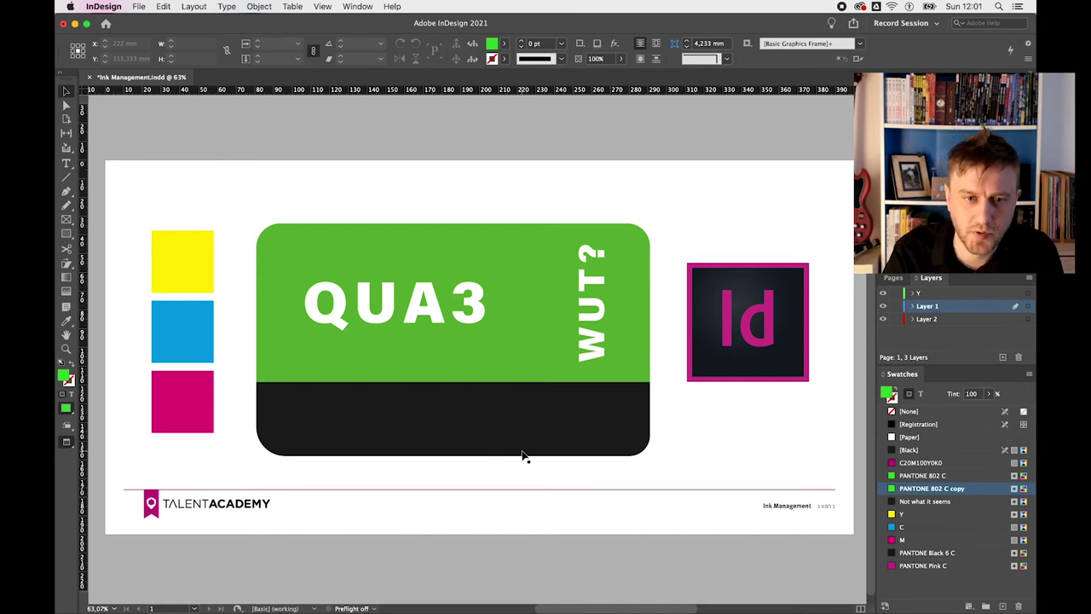
pyautogui.press('super+alt+shift+y')
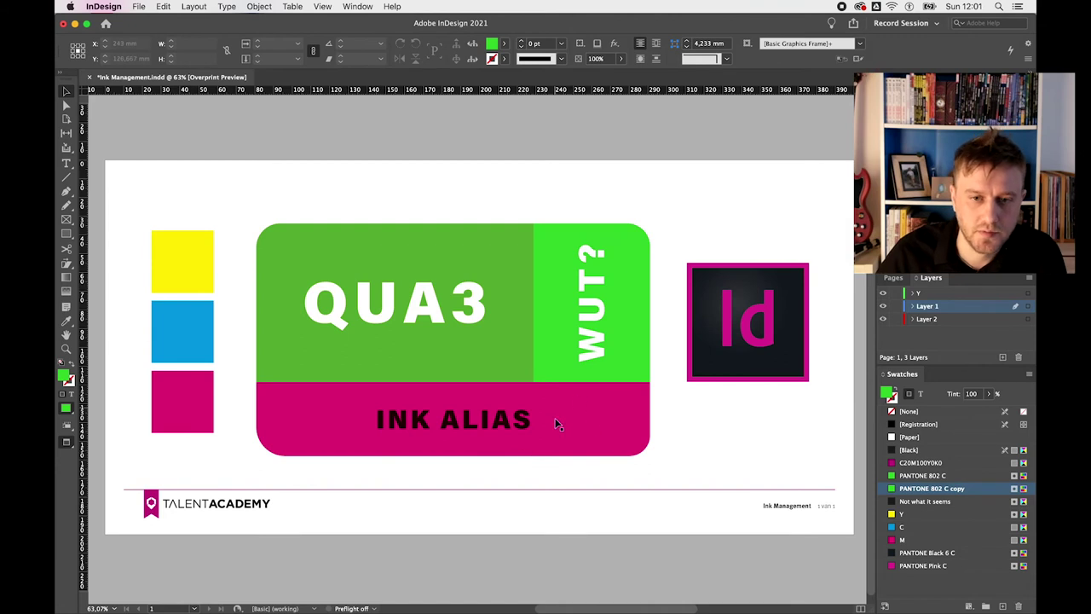
# Step: Review the alias options for the Not what it seems ink in the Ink Manager, keep Process Magenta, and close it without applying
pyautogui.click(1029, 378)
pyautogui.click(976, 587)
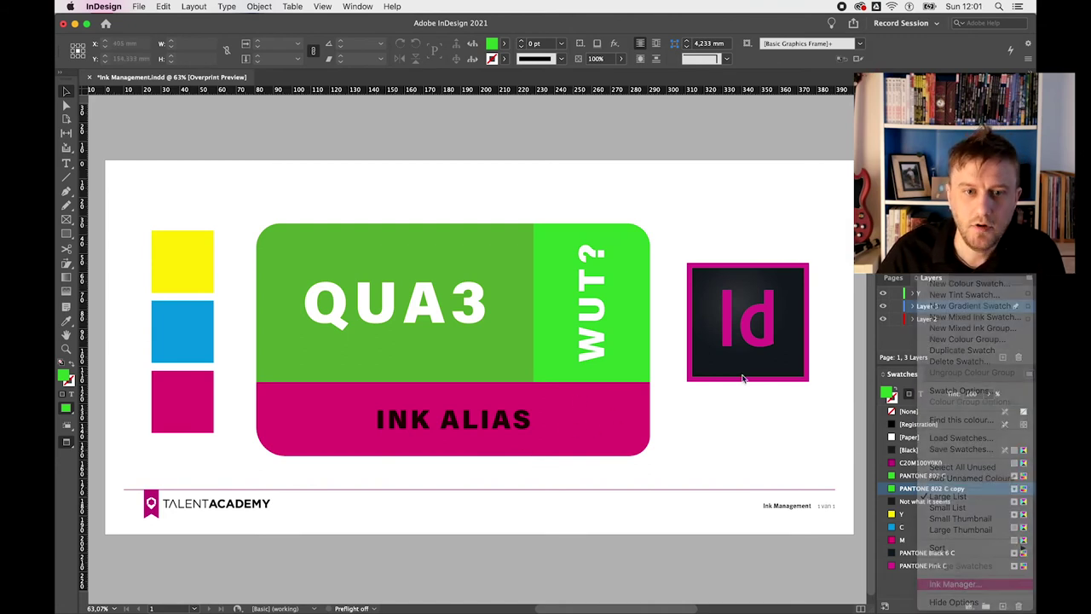
pyautogui.click(328, 190)
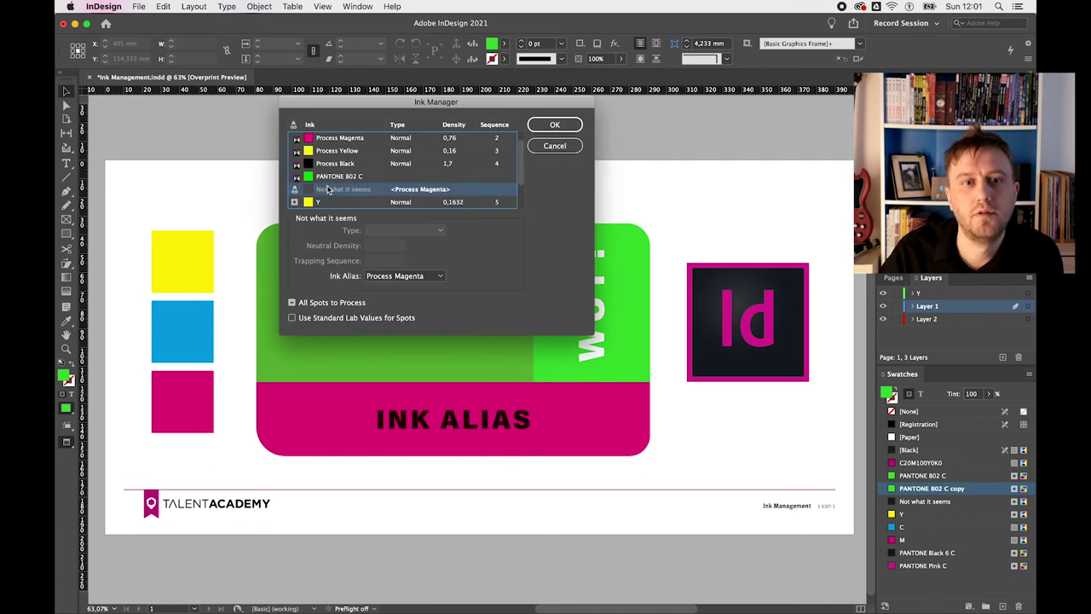
pyautogui.click(420, 279)
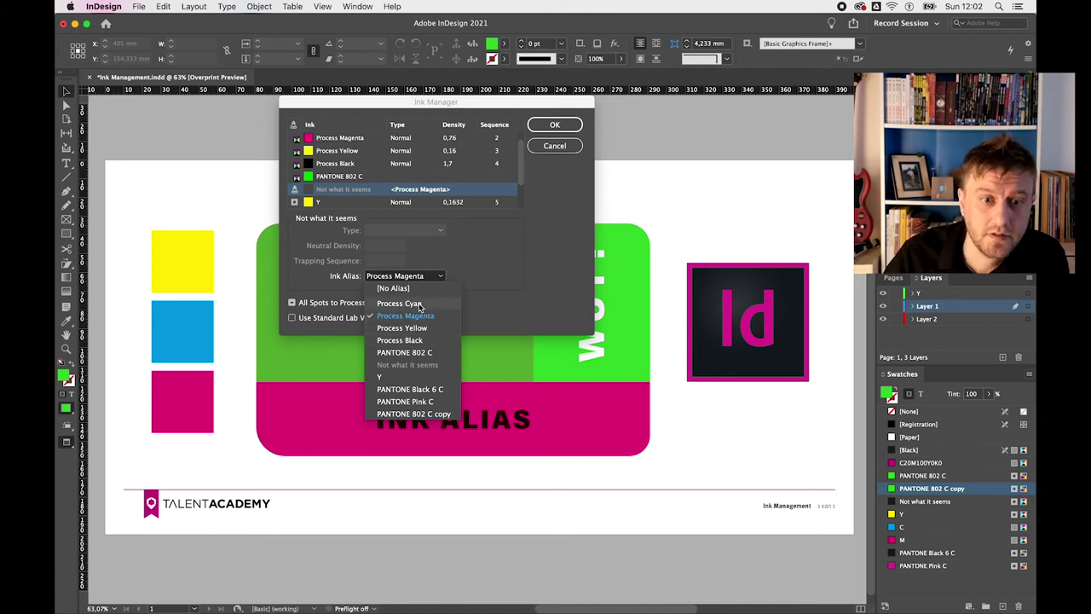
pyautogui.click(441, 277)
pyautogui.click(442, 277)
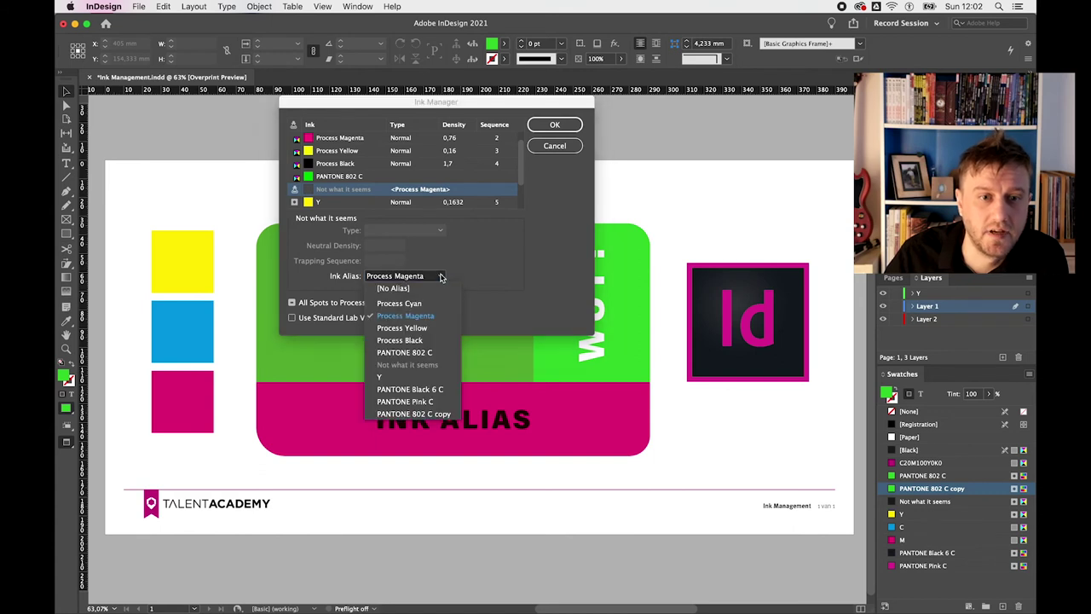
pyautogui.click(408, 316)
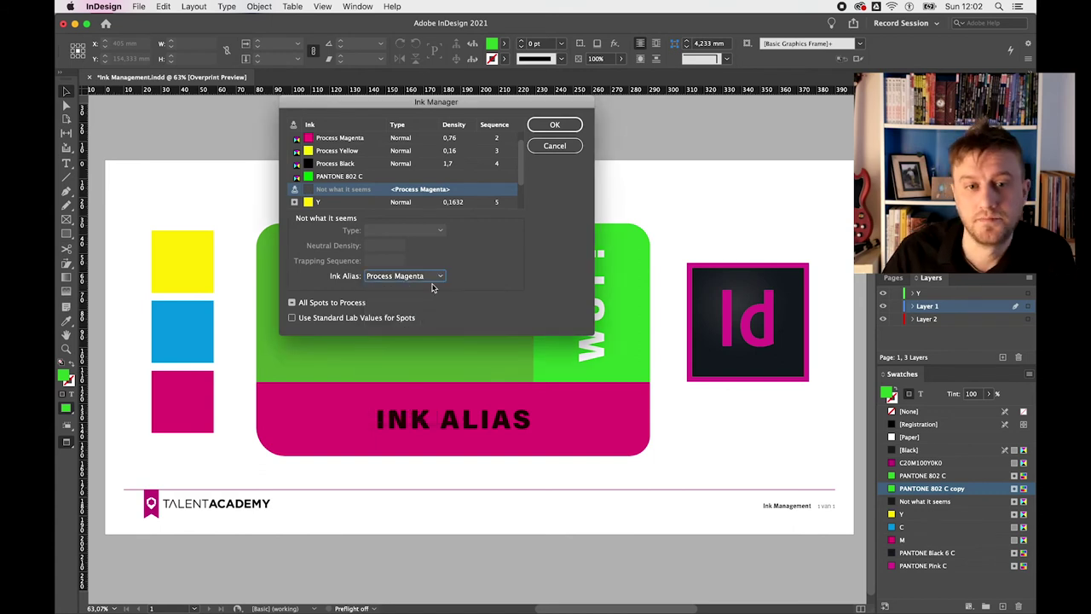
pyautogui.click(555, 146)
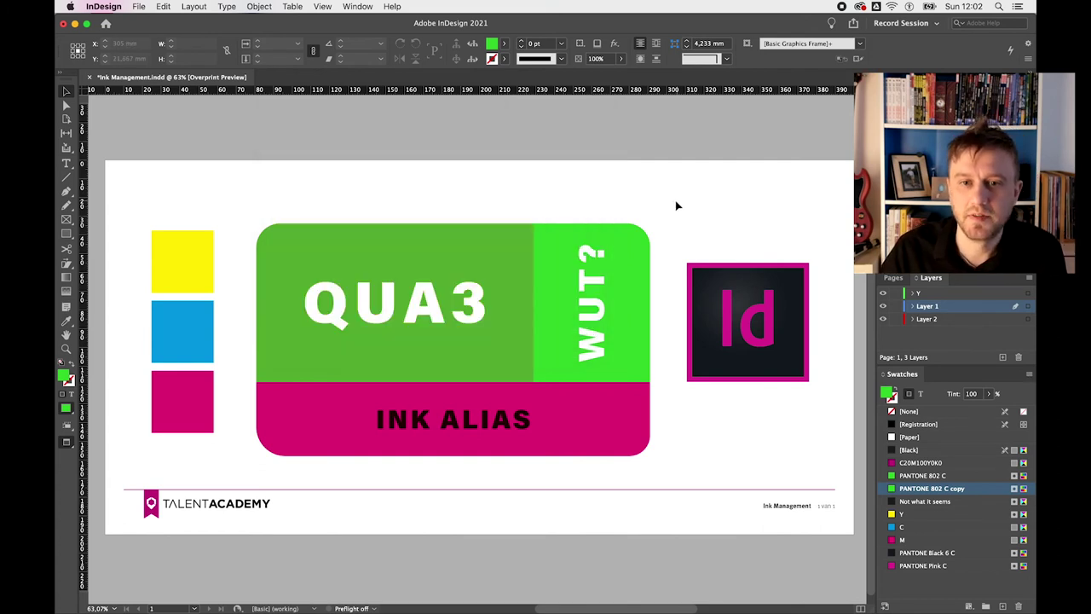
# Step: Select the placed Id logo, shift it slightly, fill its frame with PANTONE Pink C, and deselect it
pyautogui.click(740, 286)
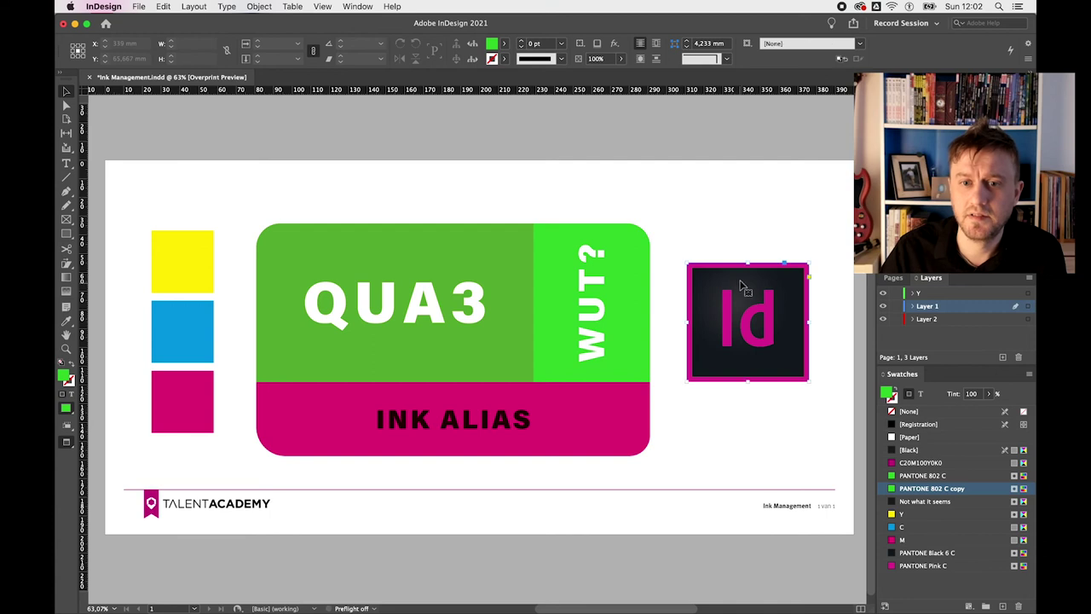
pyautogui.hscroll(4, 749, 247)
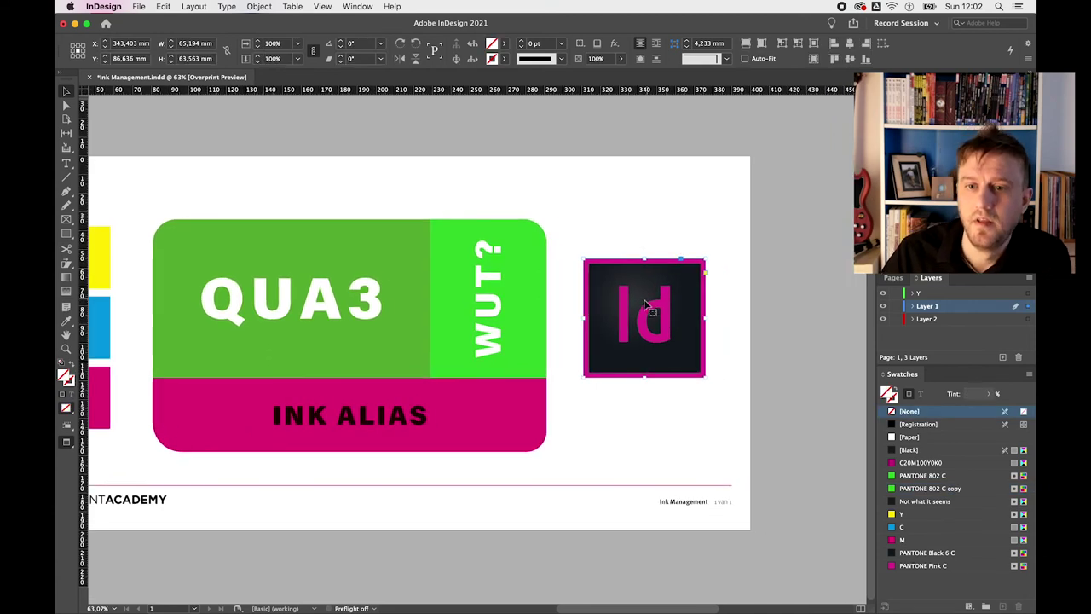
pyautogui.moveTo(645, 308); pyautogui.dragTo(644, 315)
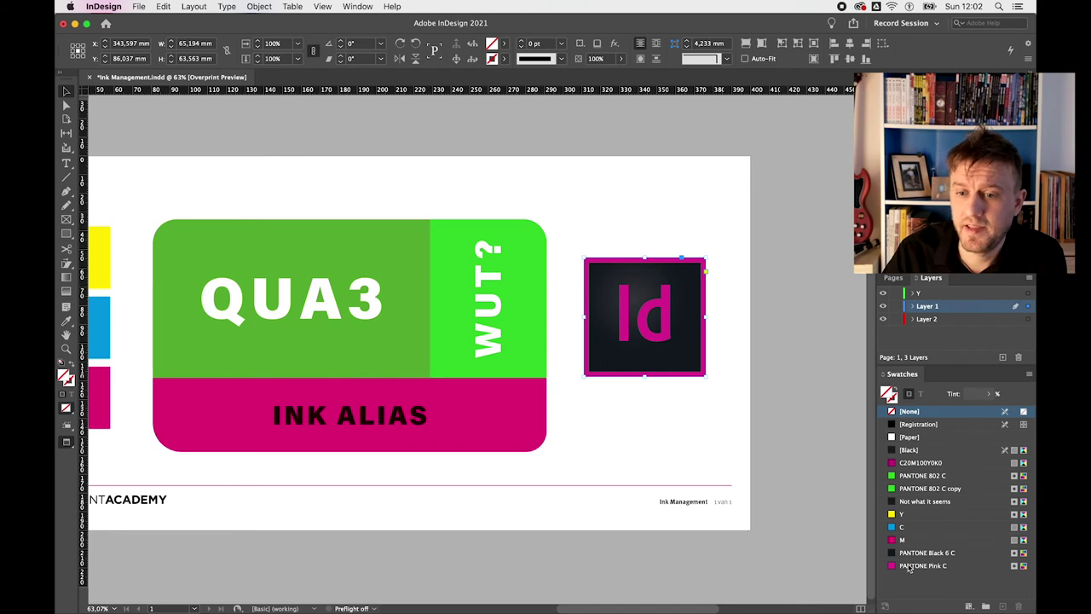
pyautogui.click(938, 553)
pyautogui.click(925, 565)
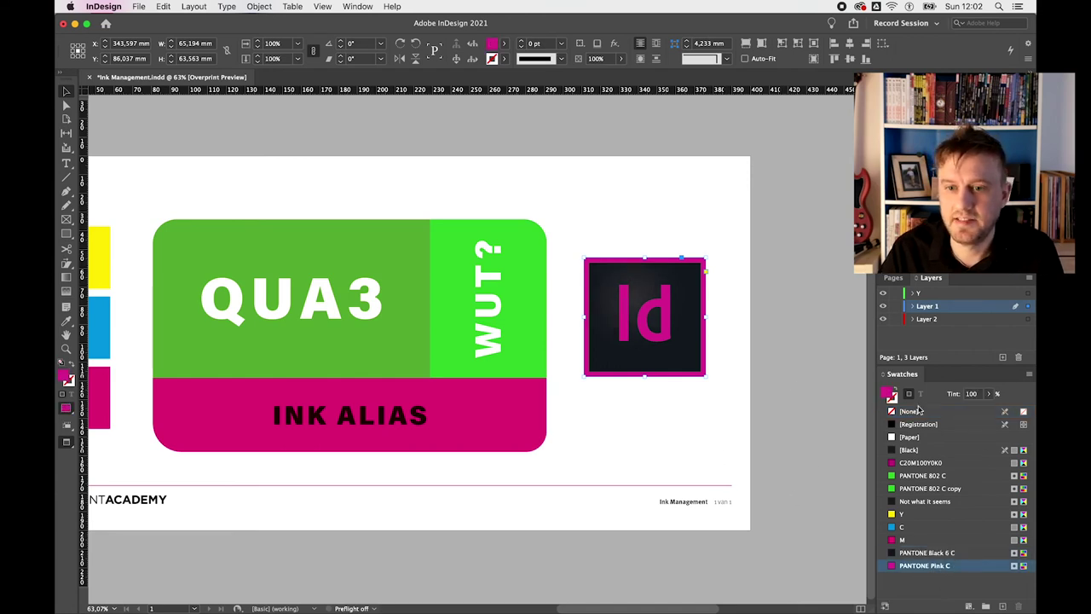
pyautogui.click(713, 394)
# Step: Examine the PANTONE Black 6 C and PANTONE Pink C swatches, including the Lab values of PANTONE Black 6 C
pyautogui.click(938, 488)
pyautogui.click(935, 552)
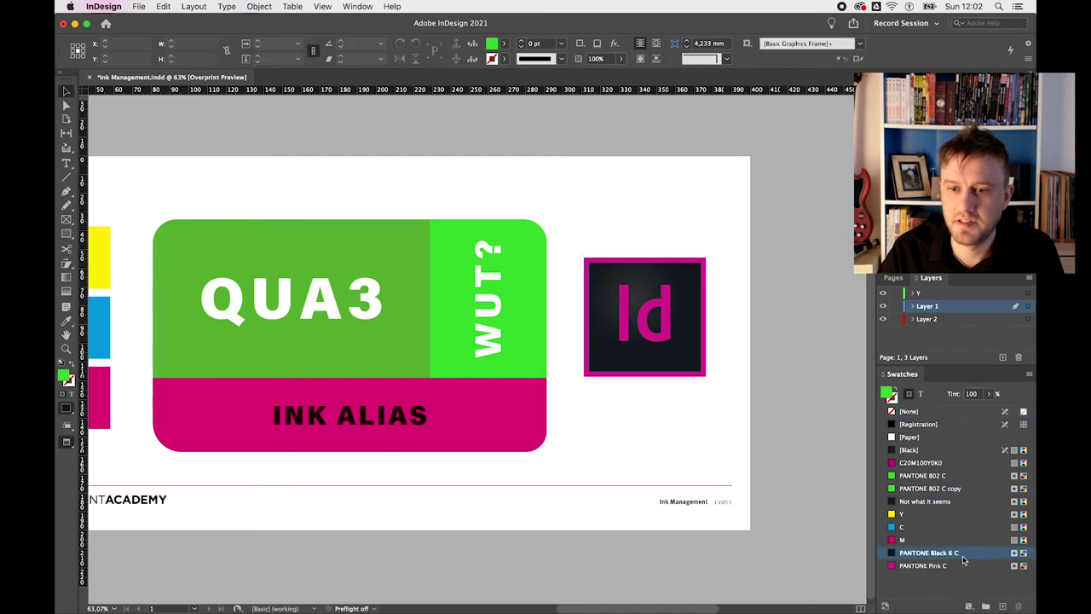
pyautogui.click(947, 565)
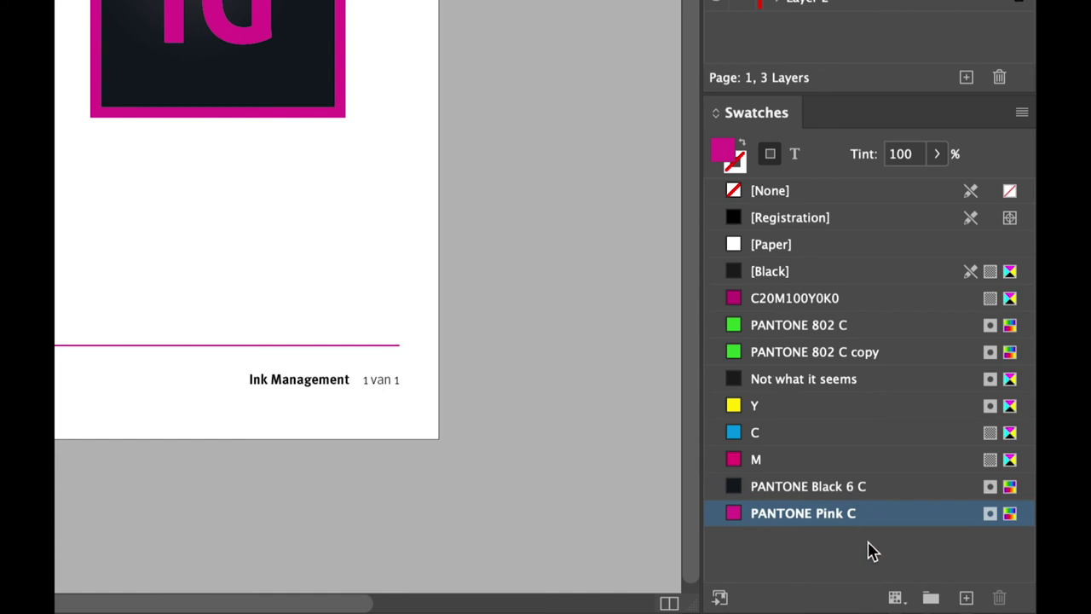
pyautogui.click(846, 490)
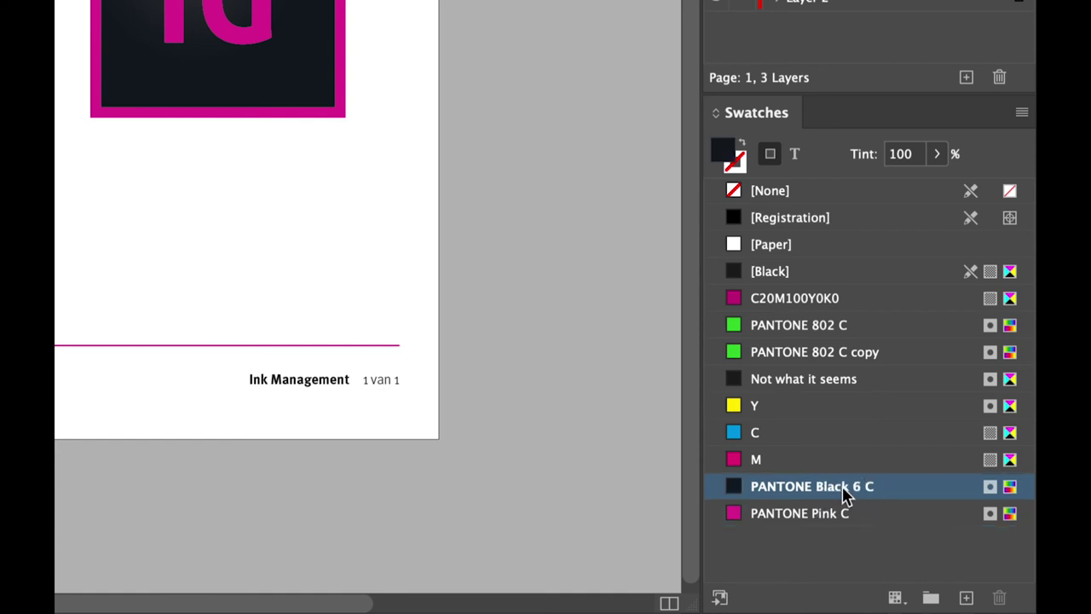
pyautogui.moveTo(844, 494)
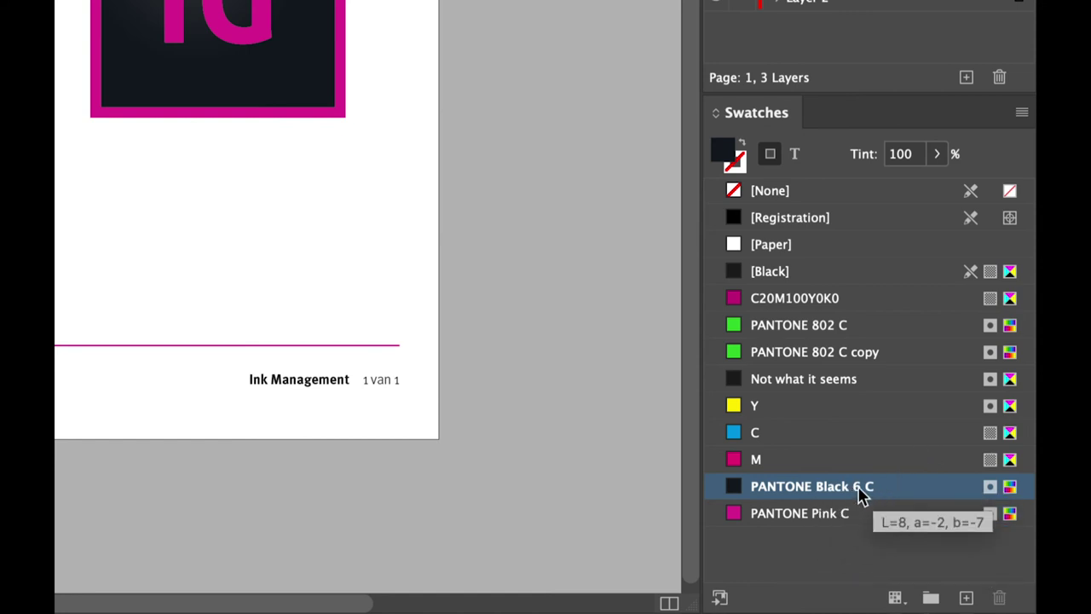
pyautogui.click(855, 517)
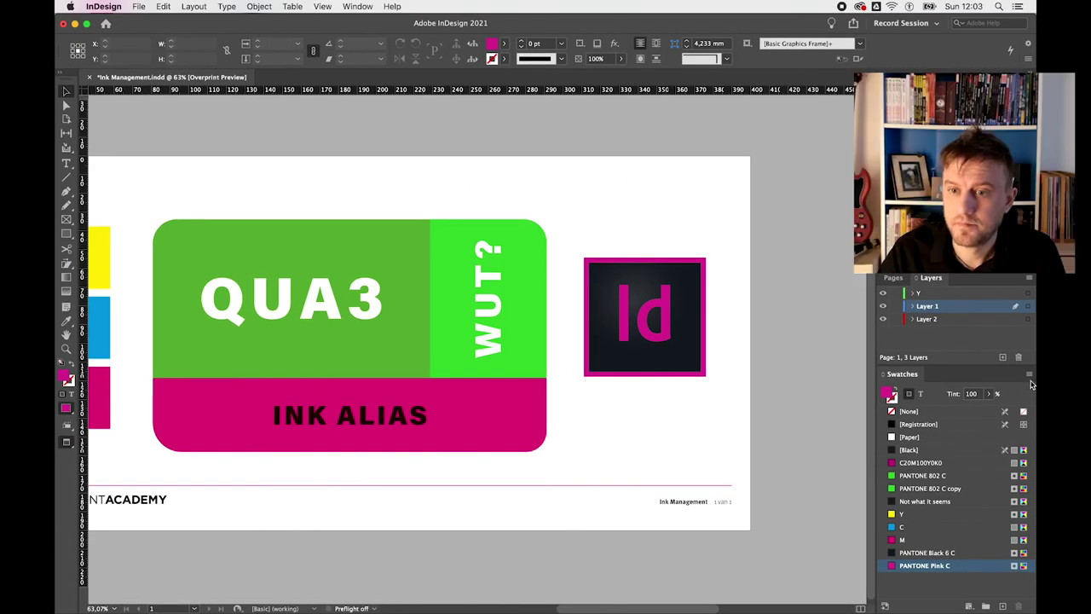
# Step: Open the Ink Manager at the PANTONE spot inks used by the Id logo
pyautogui.click(1029, 374)
pyautogui.click(952, 584)
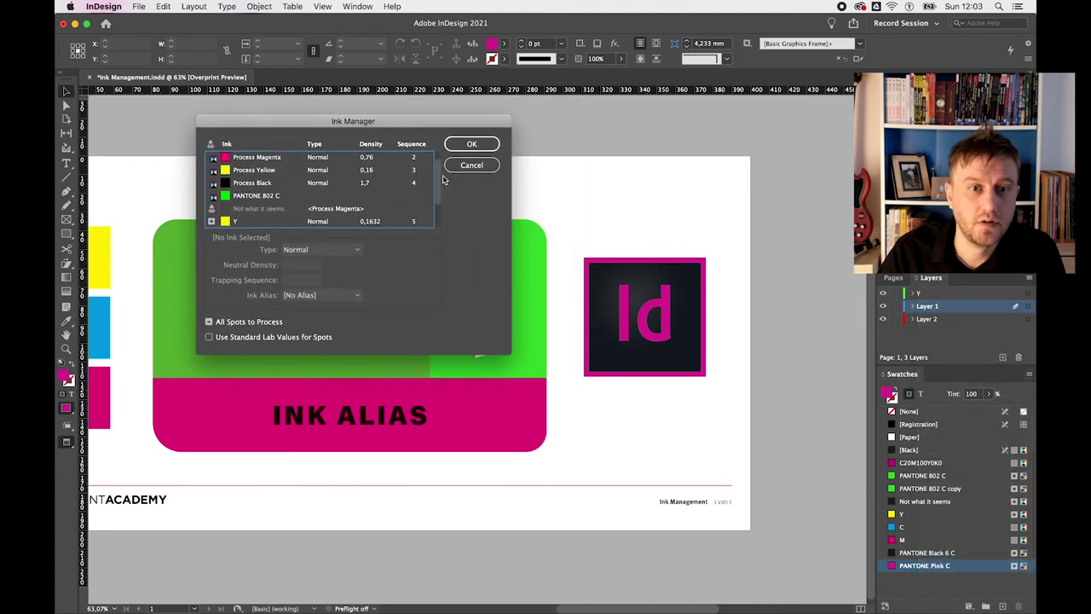
pyautogui.scroll(-3, 434, 183)
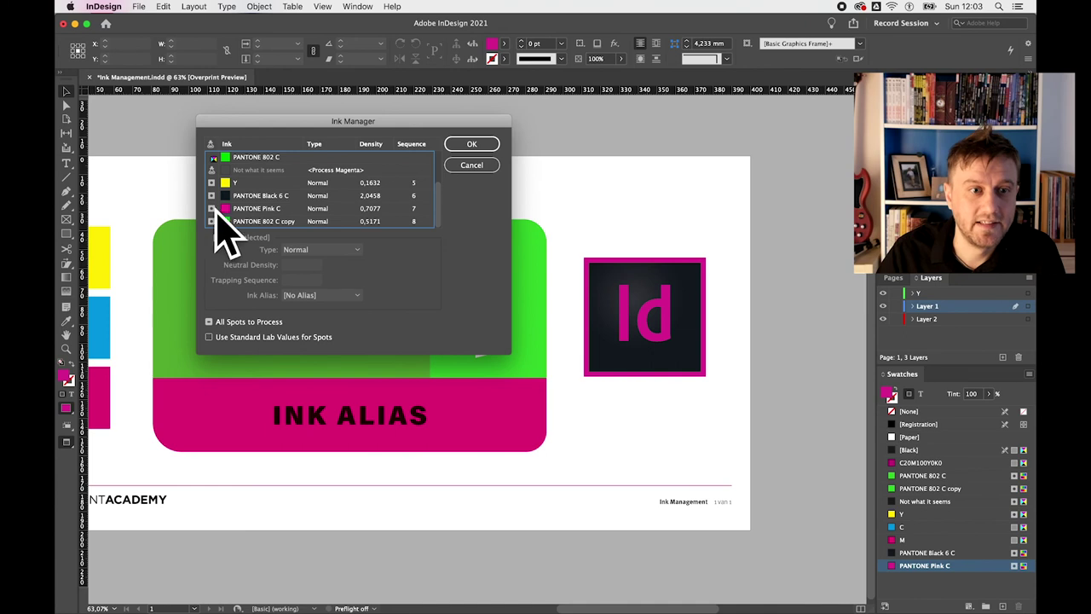
# Step: Try converting the PANTONE Pink C and PANTONE Black 6 C inks to process, and return them to spot
pyautogui.click(211, 209)
pyautogui.click(212, 196)
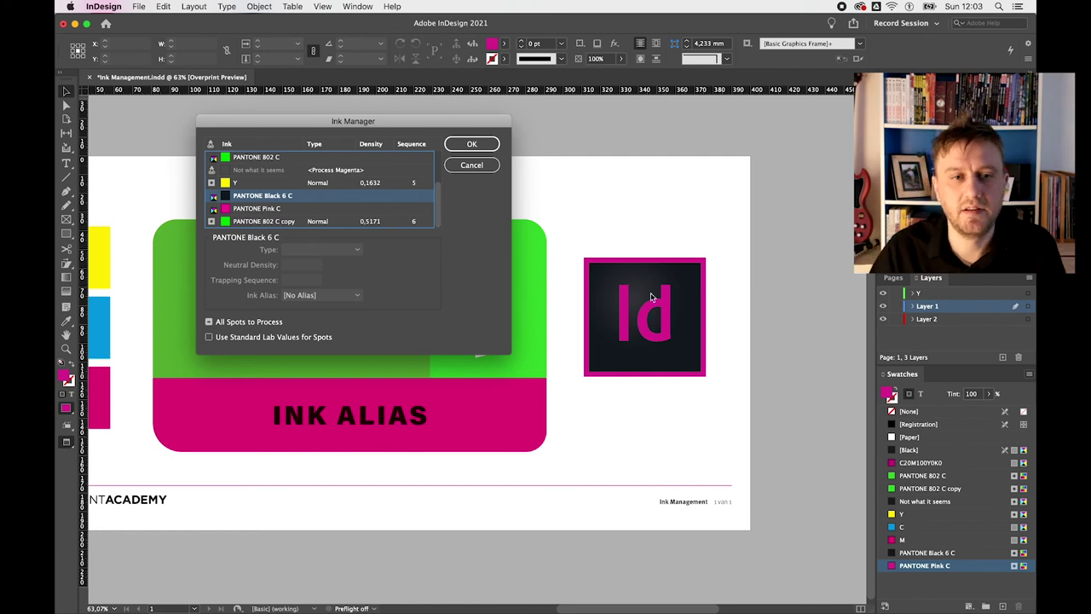
pyautogui.click(212, 209)
# Step: Alias the PANTONE Black 6 C ink to Process Cyan and PANTONE Pink C to Process Magenta, and apply the changes
pyautogui.click(251, 198)
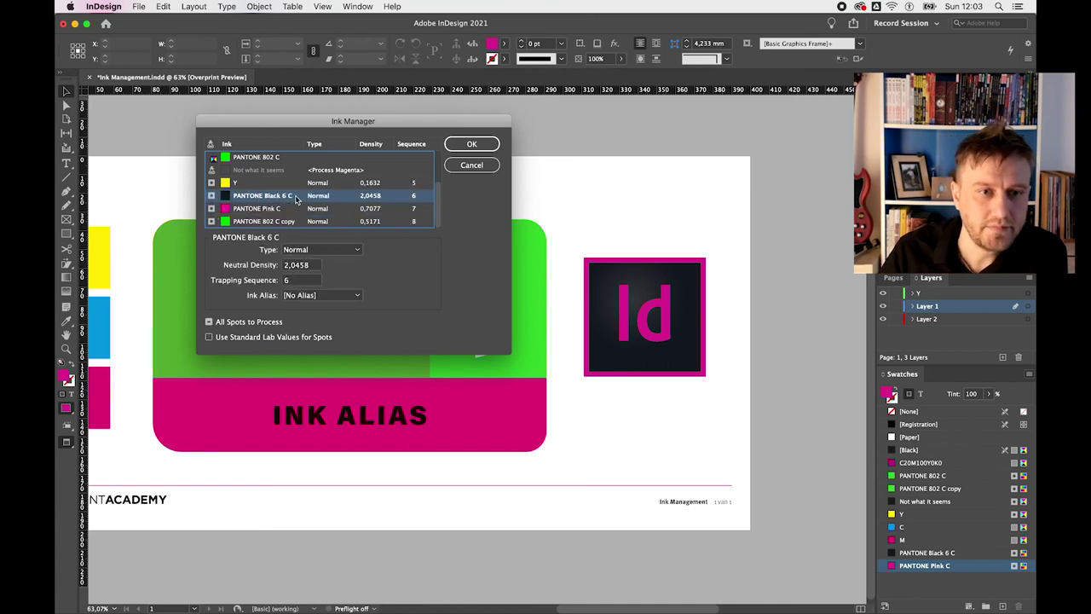
pyautogui.click(332, 295)
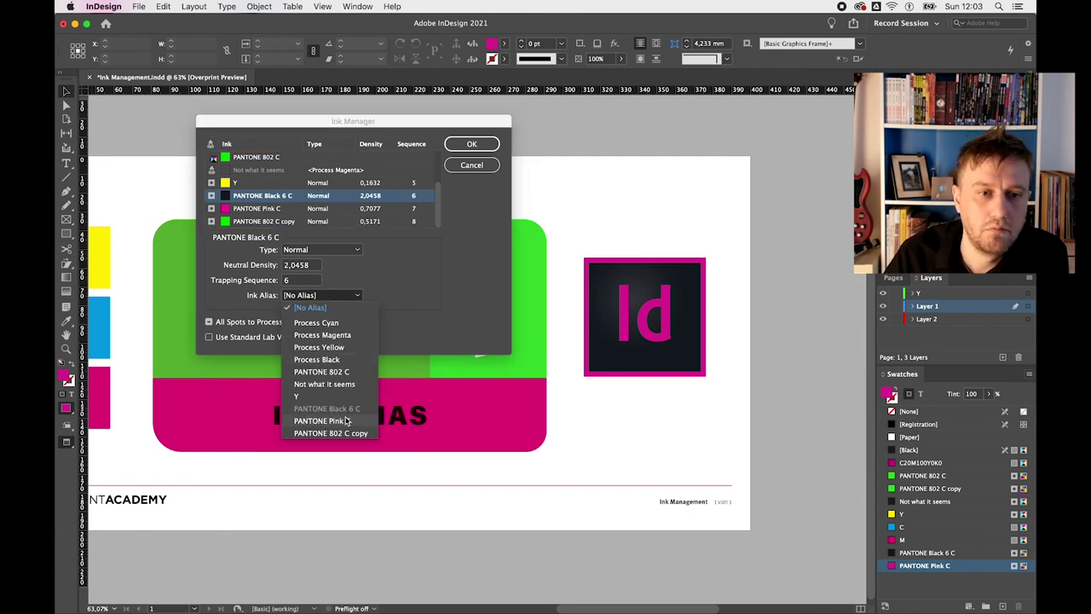
pyautogui.click(339, 326)
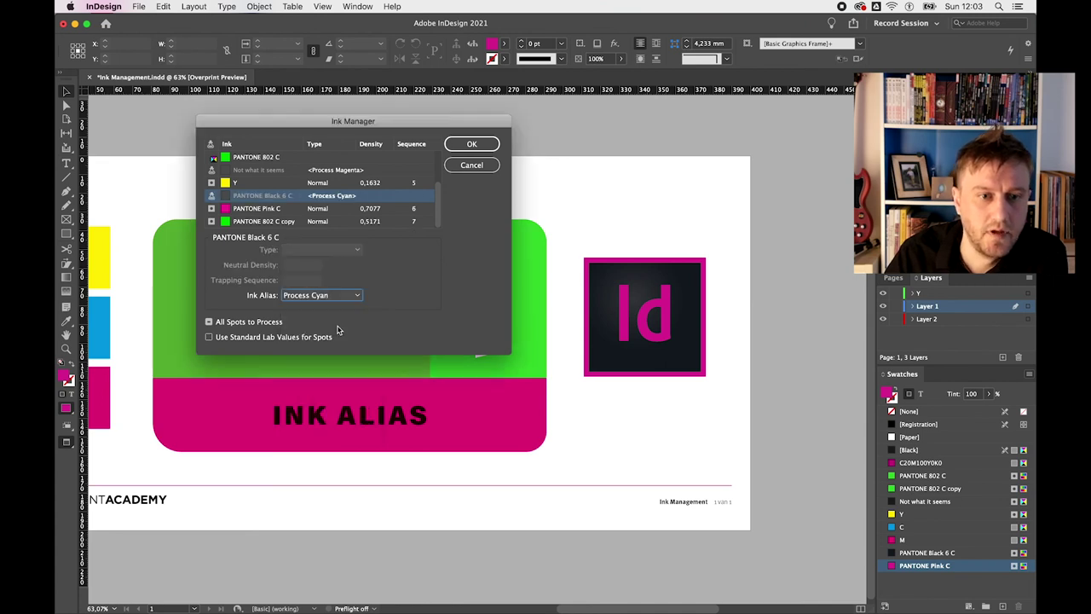
pyautogui.click(263, 207)
pyautogui.click(341, 296)
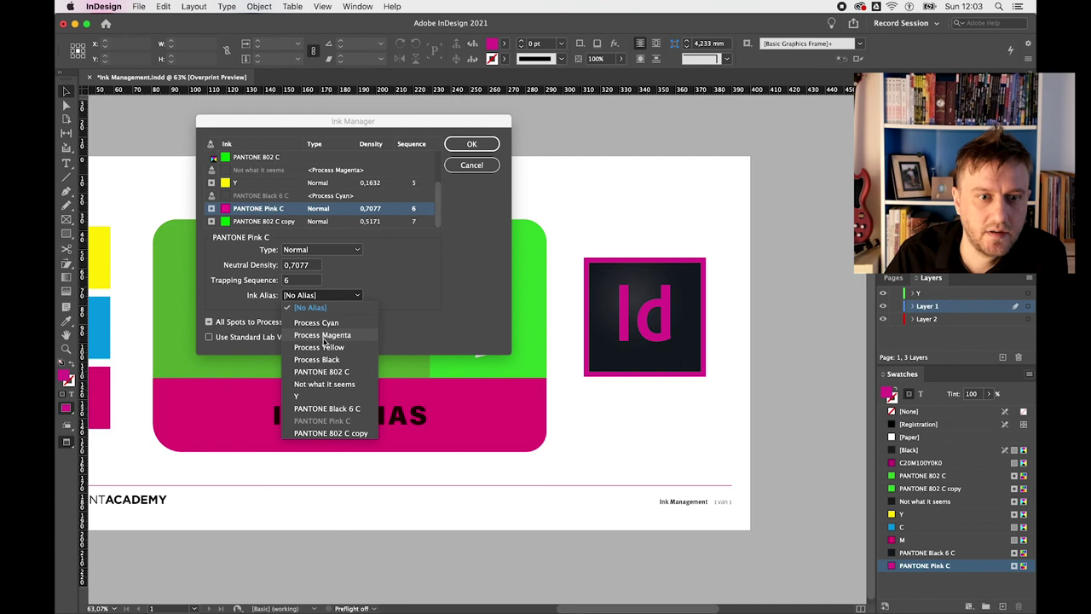
pyautogui.click(323, 337)
pyautogui.click(479, 148)
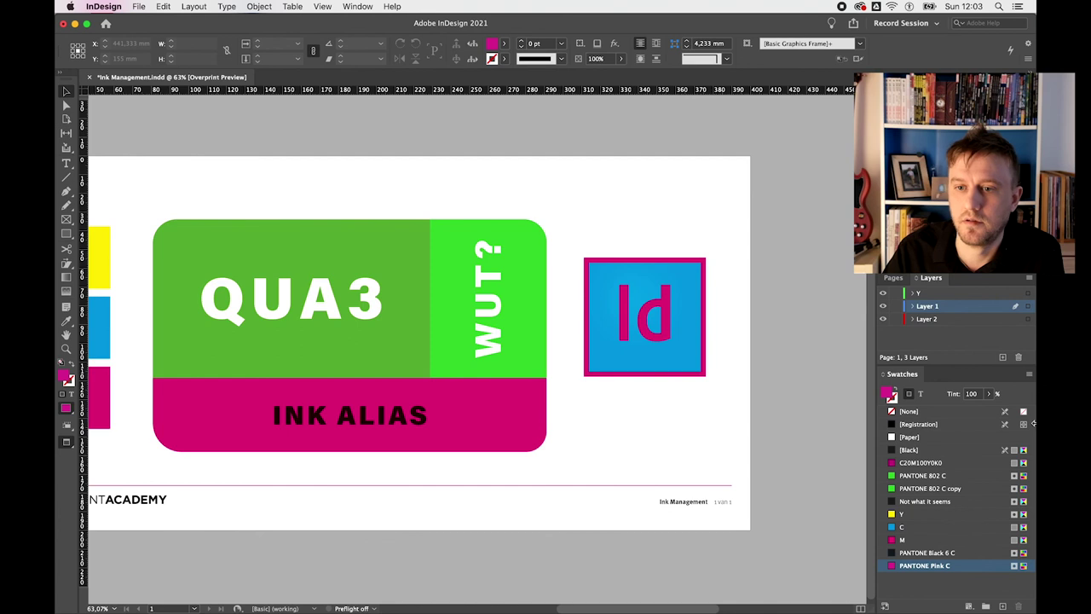
# Step: Reopen the Ink Manager, review the aliased inks, and select PANTONE Pink C
pyautogui.click(1027, 379)
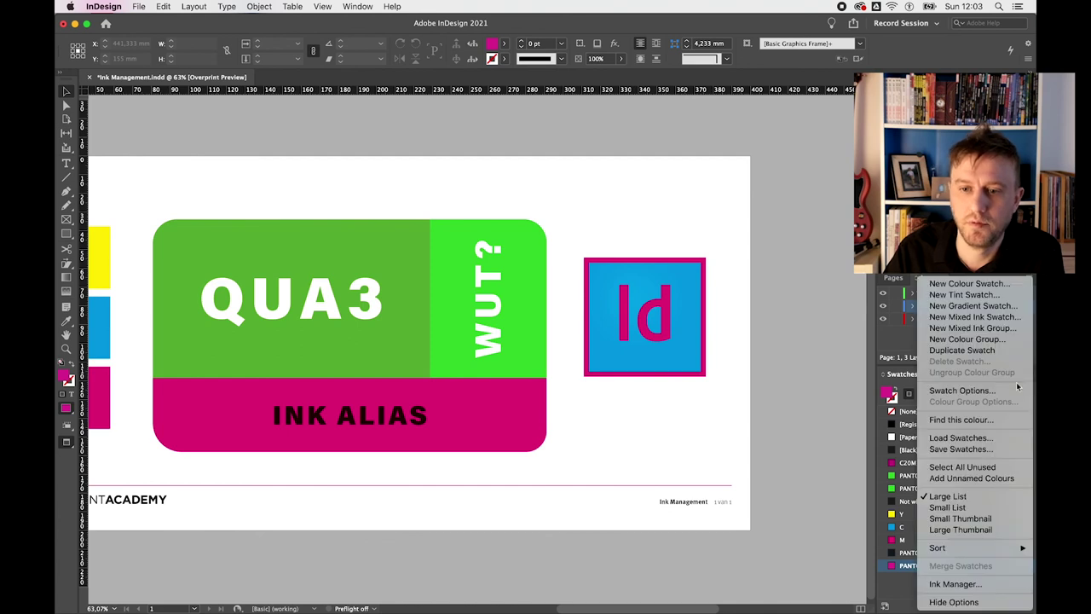
pyautogui.click(955, 584)
pyautogui.scroll(3, 436, 207)
pyautogui.scroll(-3, 432, 203)
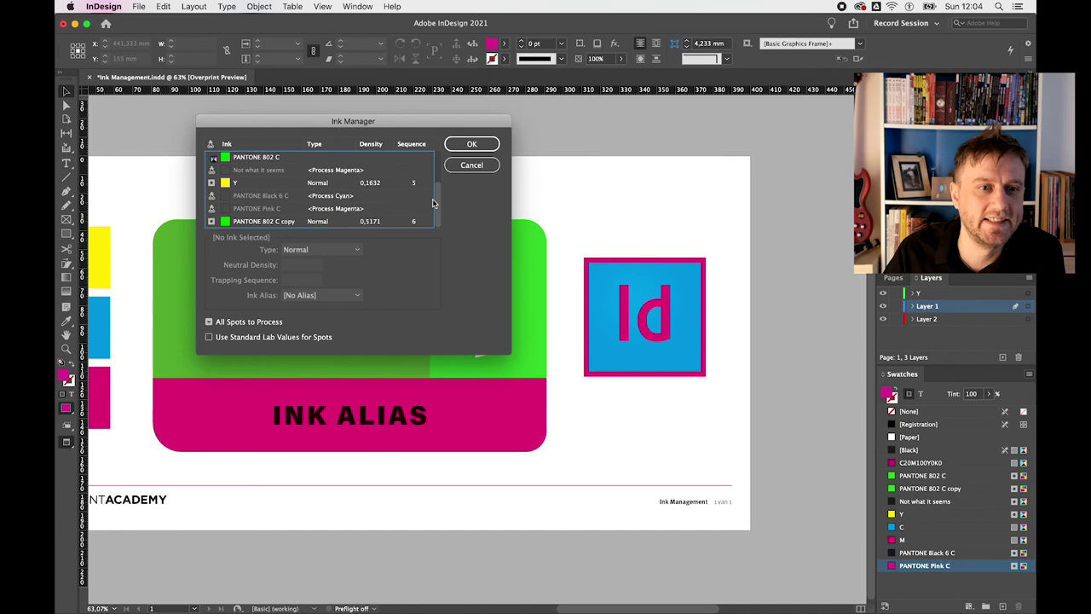
pyautogui.click(252, 210)
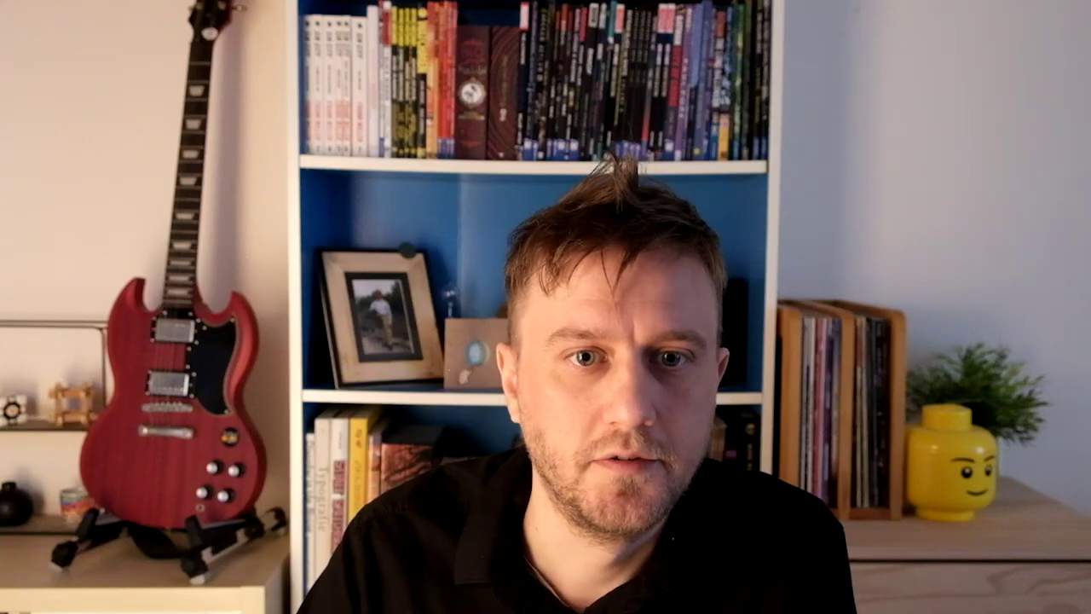